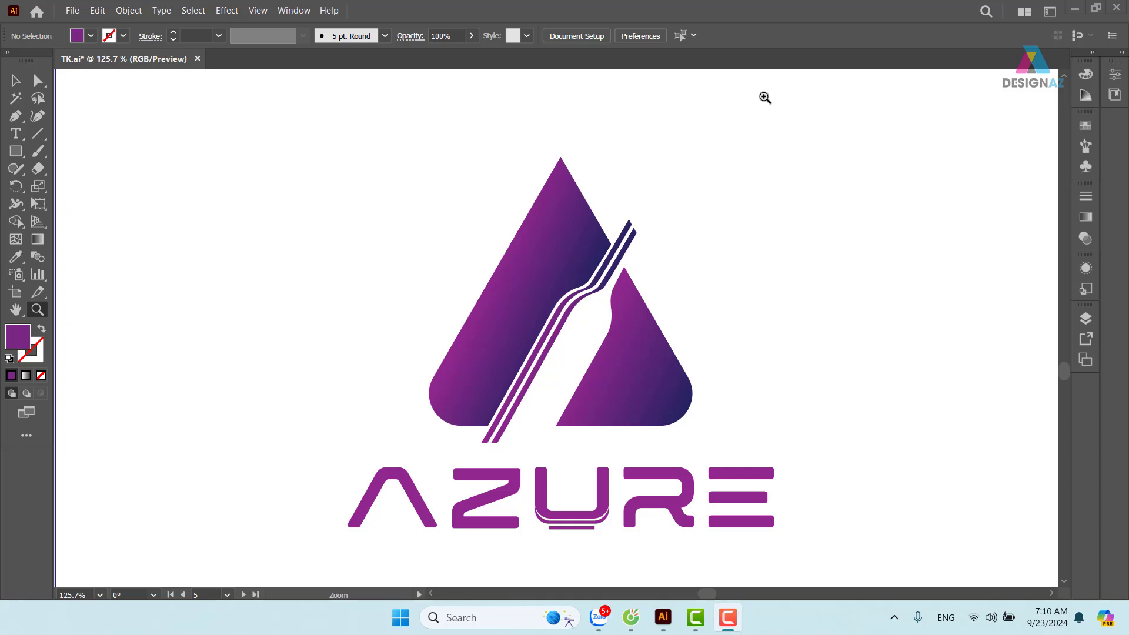
Step: Type a letter R in a new text object beside the logo's top right
left_click(15, 139)
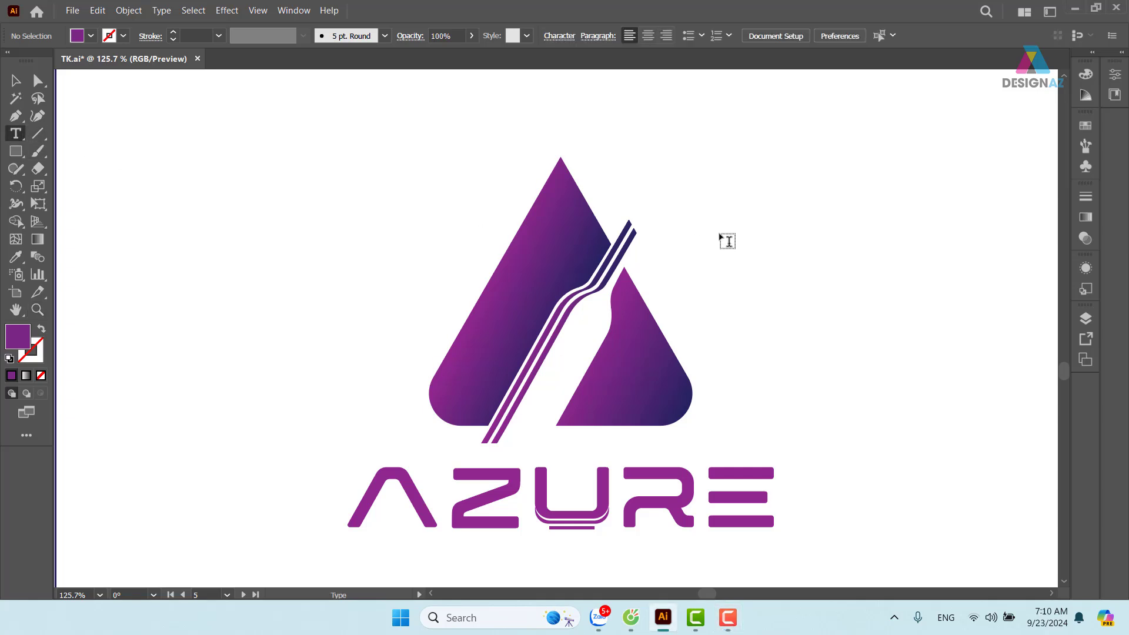
left_click(728, 201)
key("BackSpace")
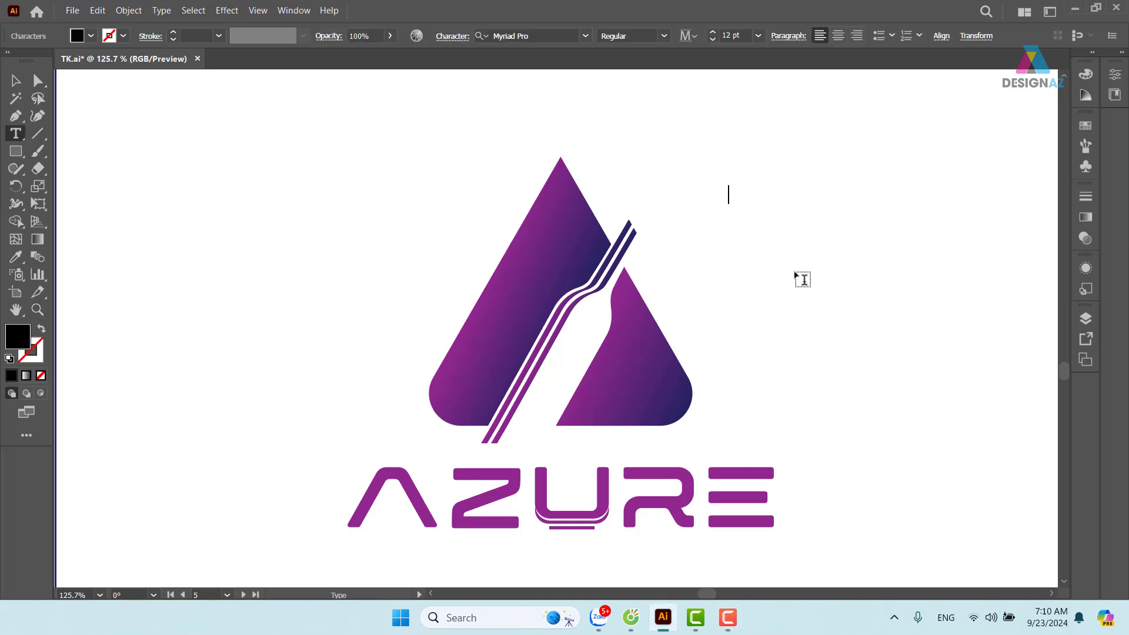
type("R")
left_click(16, 81)
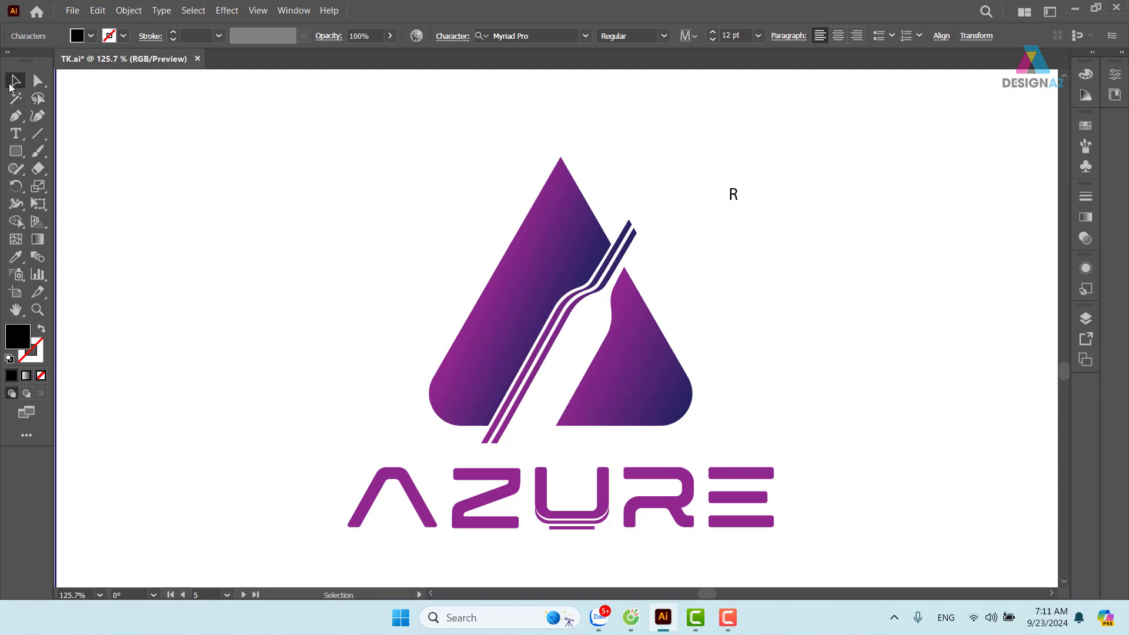
Step: Set the R's font to Roboto Black, after trying a UTM font first
left_click(547, 36)
key("BackSpace")
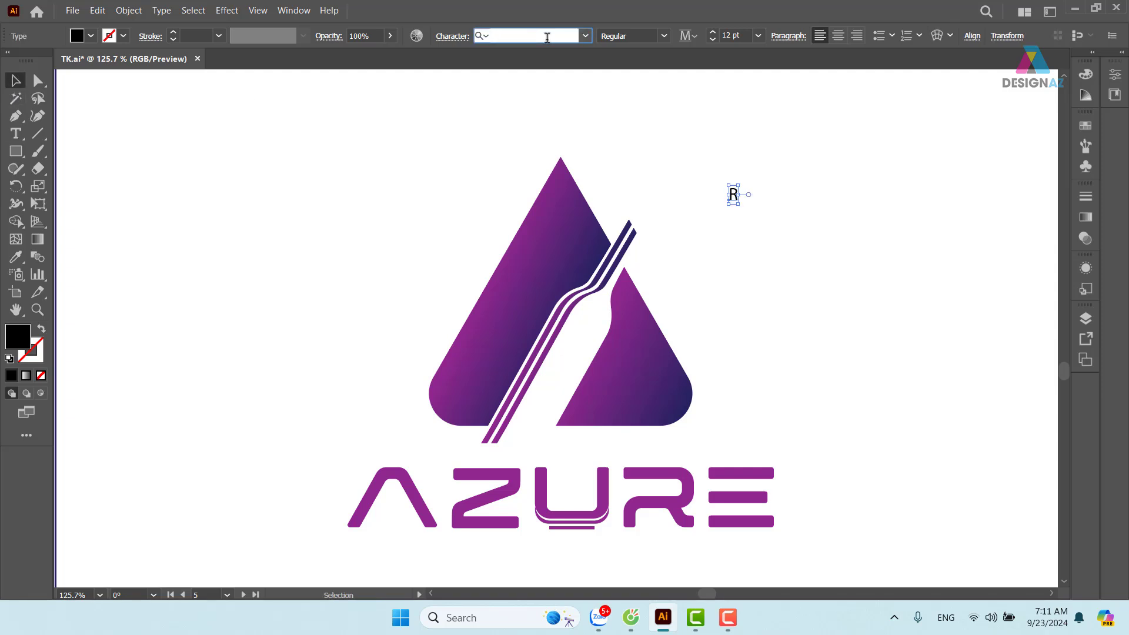
type("utm")
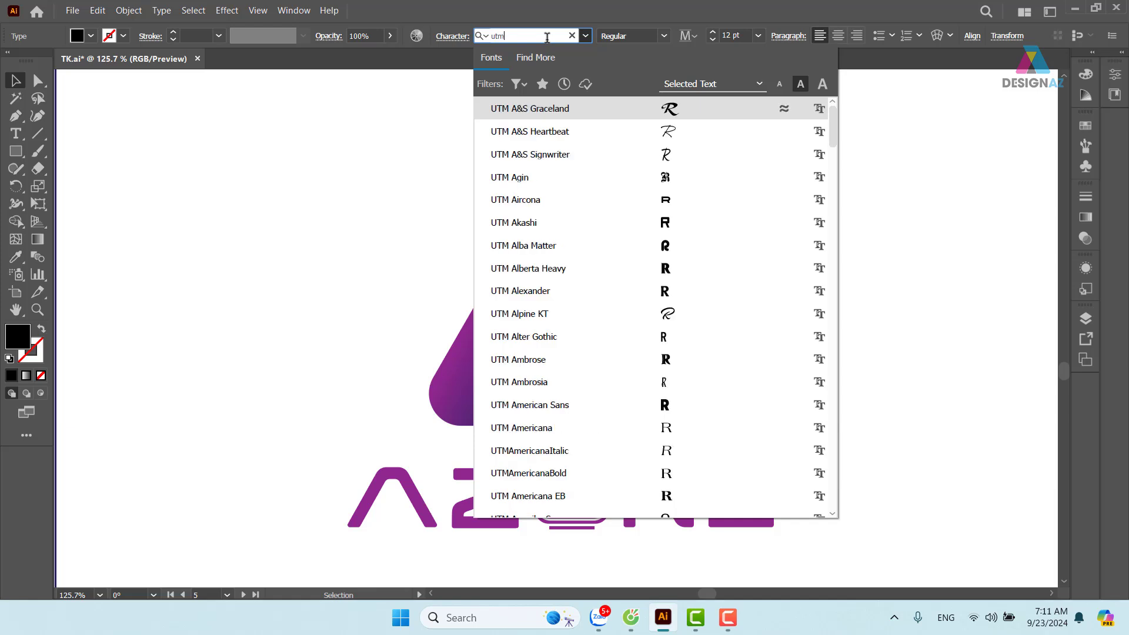
type("avo")
key("Return")
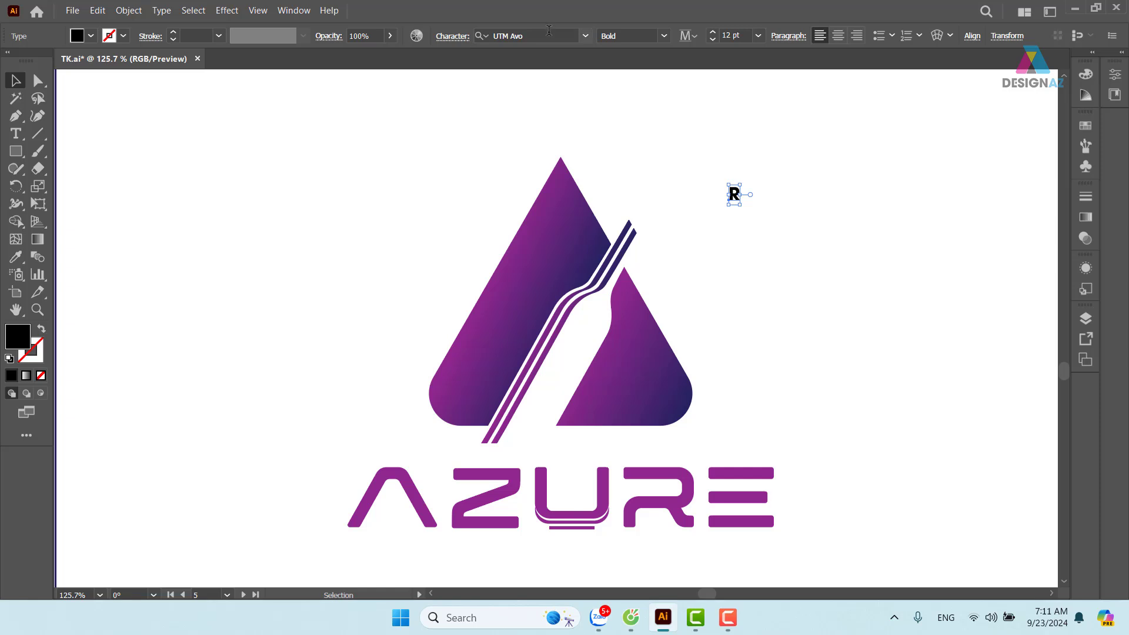
left_click(544, 35)
type("ro")
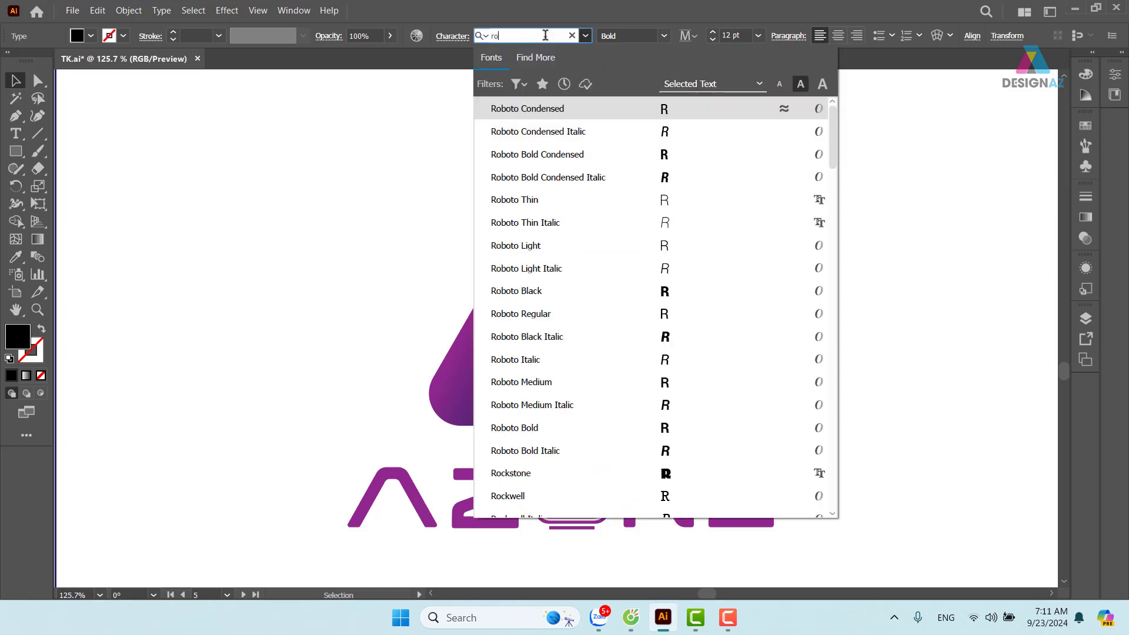
key("Return")
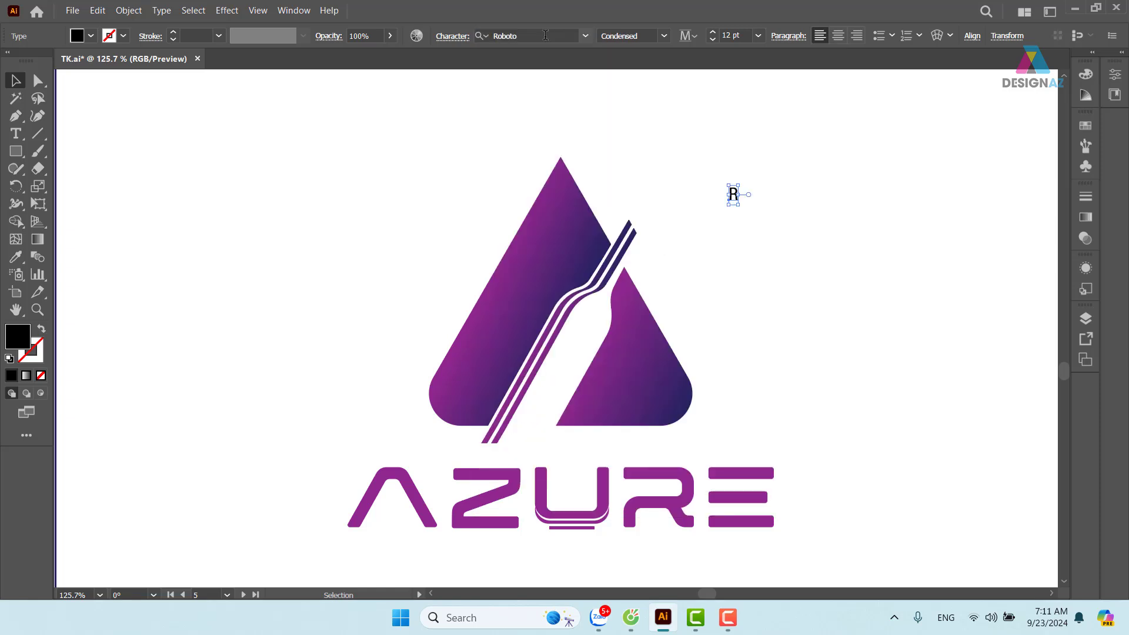
left_click(664, 36)
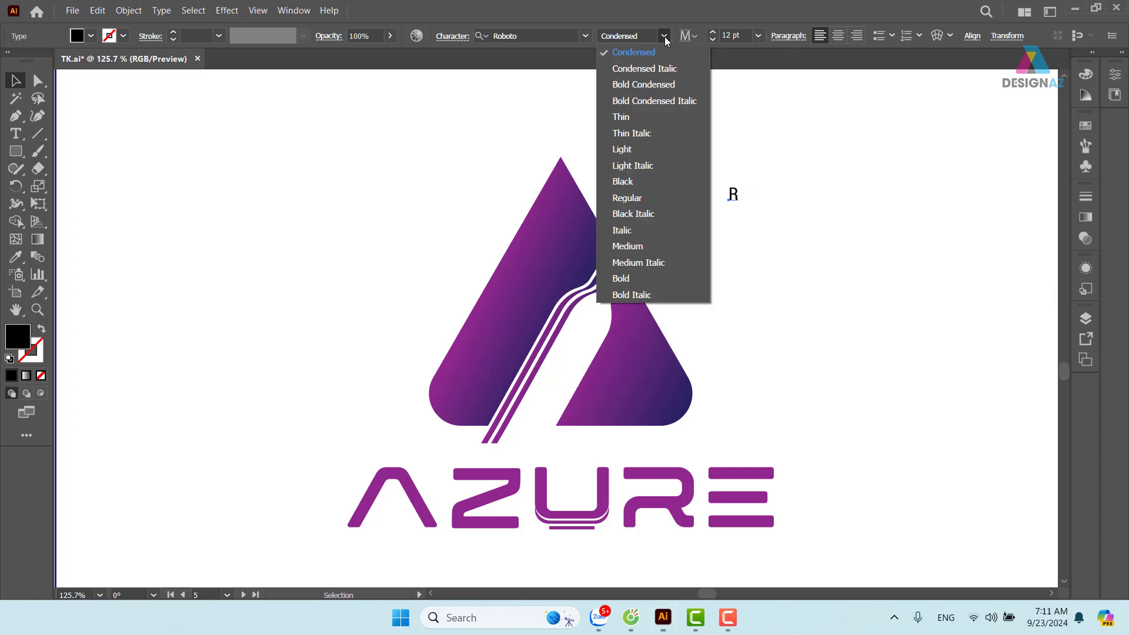
left_click(679, 183)
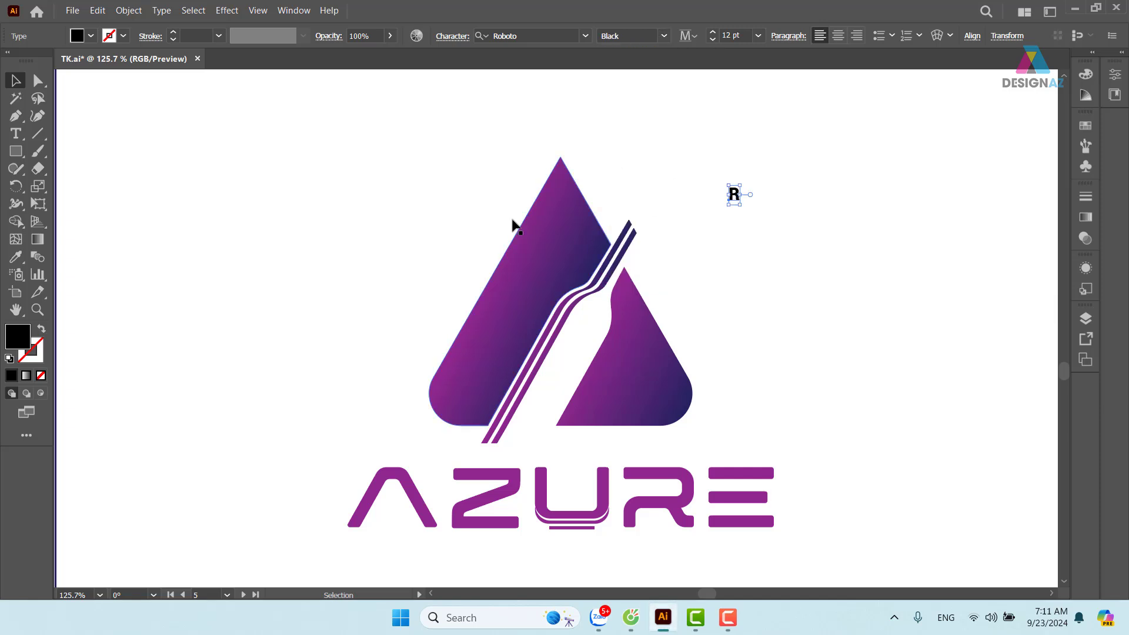
Step: Enlarge the R to about 26 pt and draw a circle over it
mouse_move(742, 205)
left_mouse_down()
mouse_move(772, 227)
mouse_move(711, 223)
left_mouse_up()
left_click(785, 237)
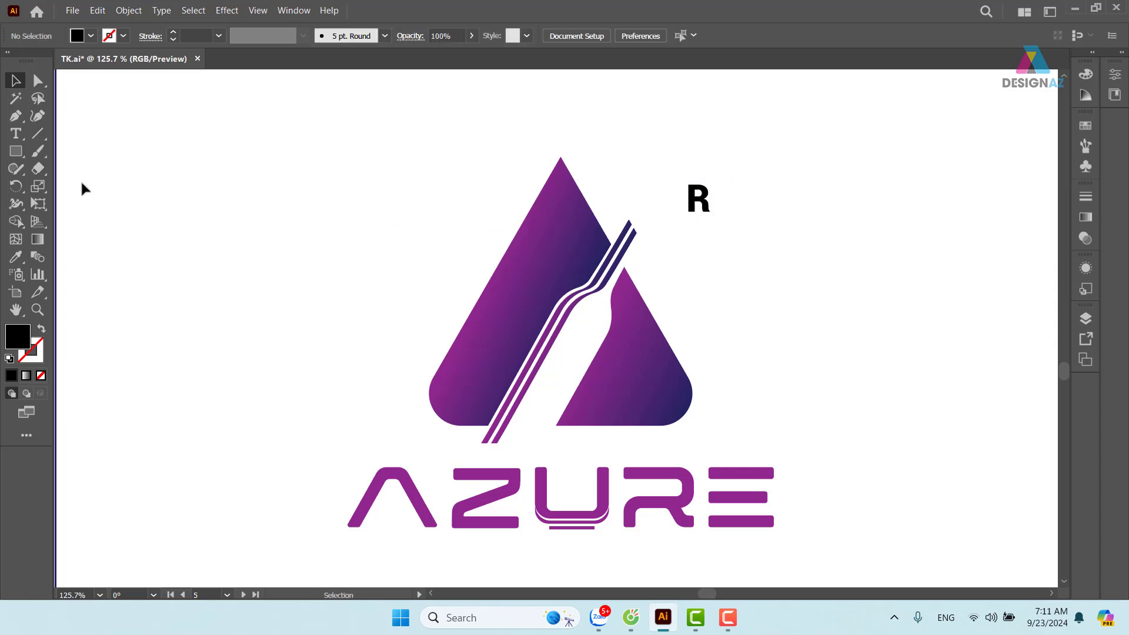
left_click(16, 151)
left_click(61, 186)
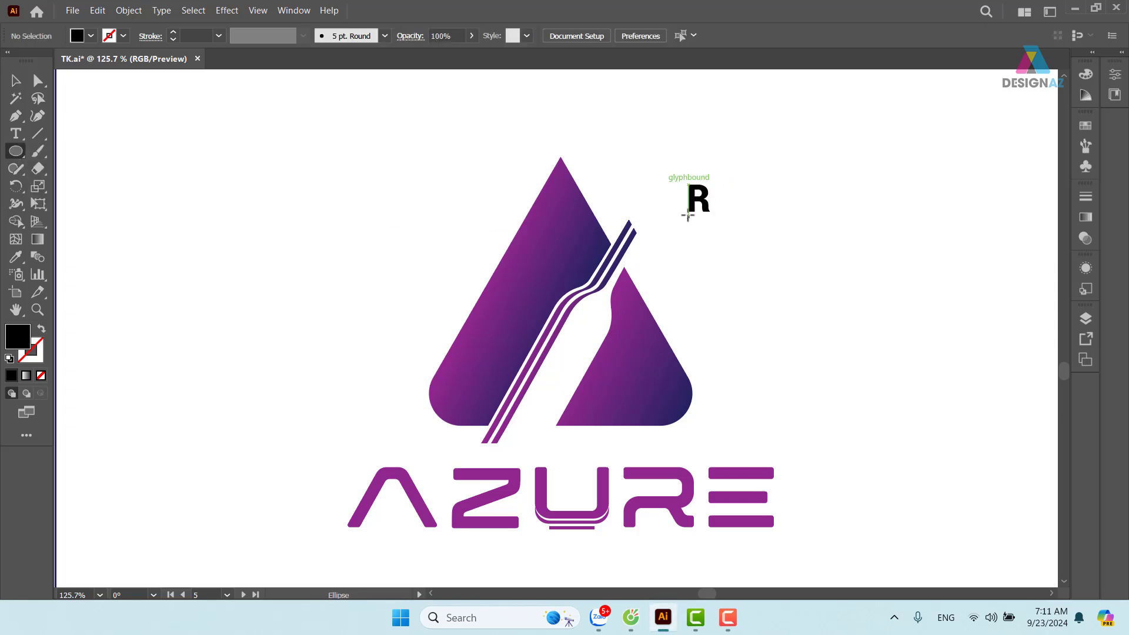
left_click_drag(680, 175, 720, 224)
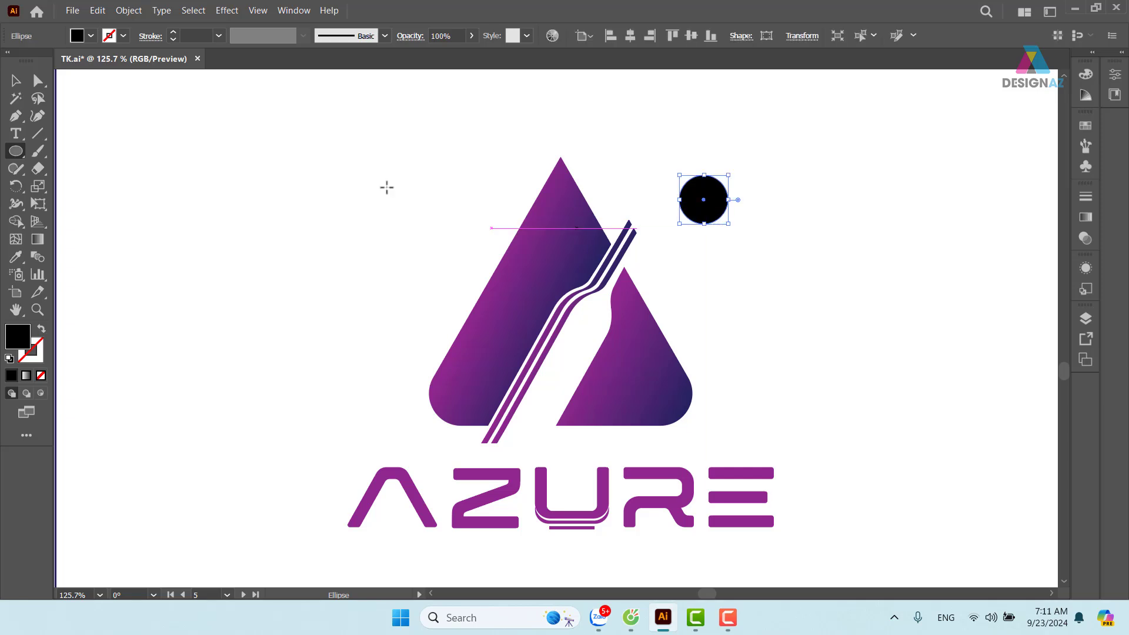
left_click(16, 81)
Step: Swap the circle's fill and stroke into a thin black ring, then zoom in on it
left_click_drag(711, 210, 711, 209)
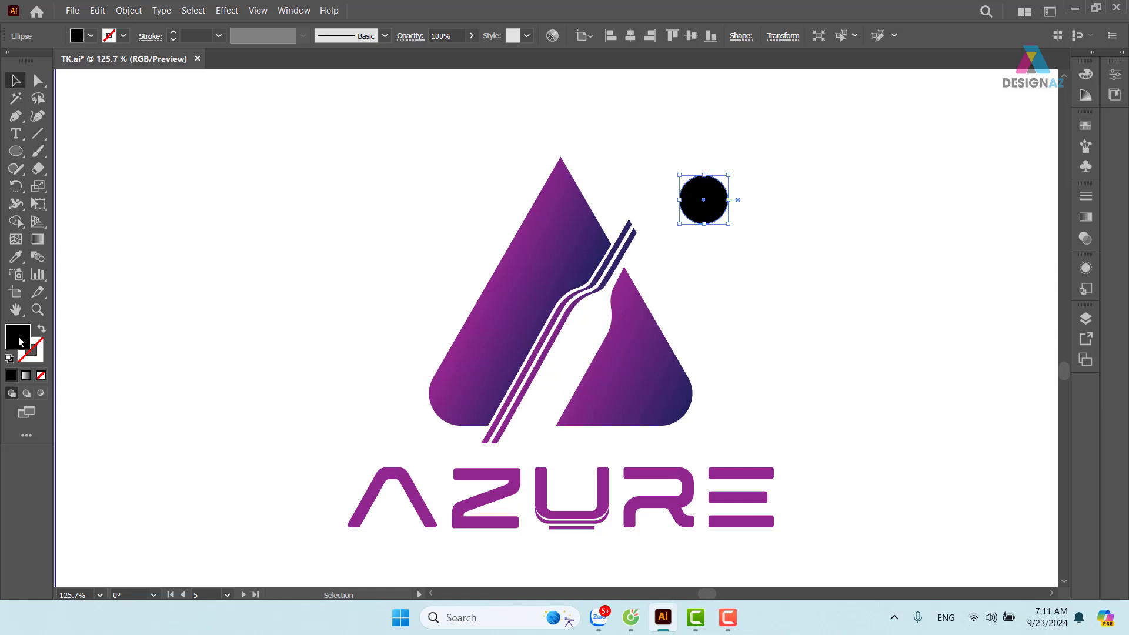
key("shift+x")
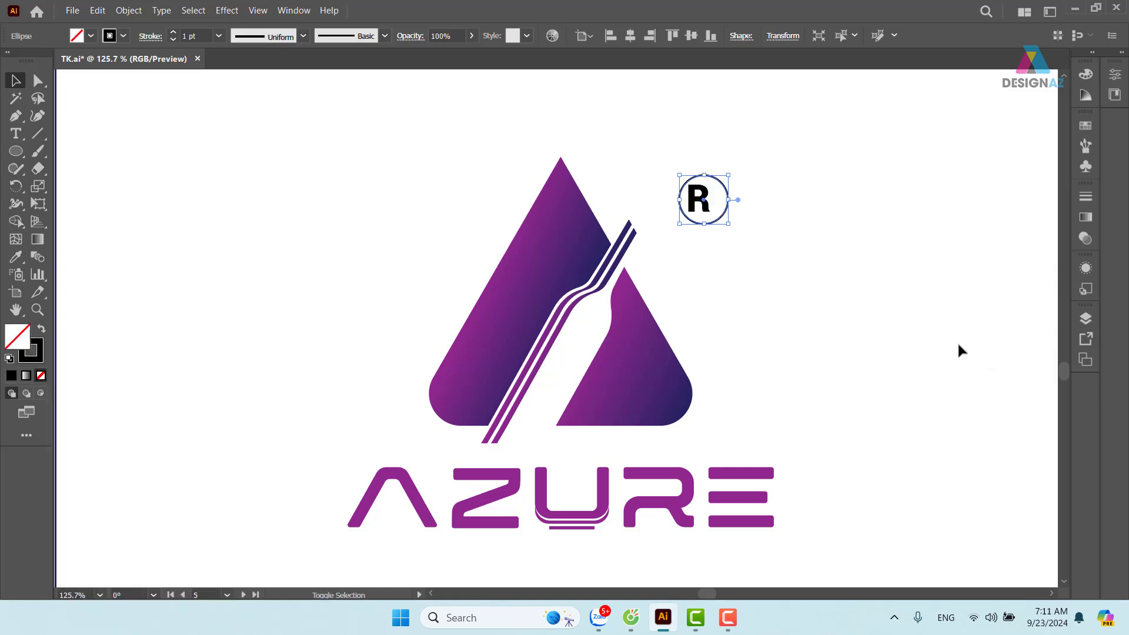
left_click(843, 244)
key("z")
left_click_drag(685, 171, 811, 252)
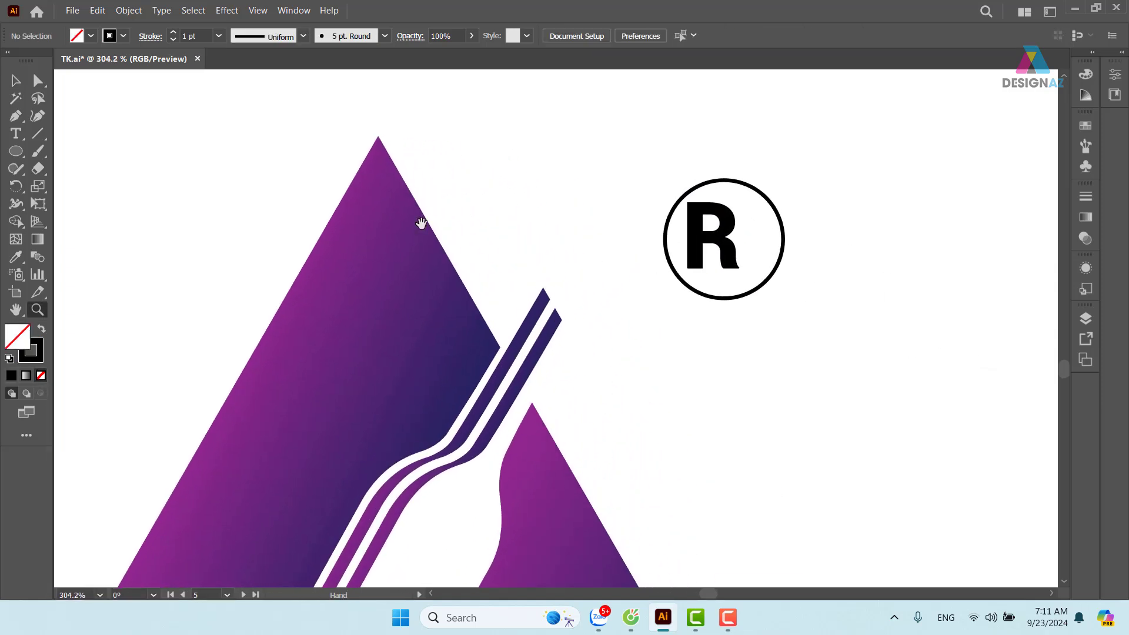
Step: Centre the R horizontally and vertically within the circle
left_click_drag(421, 223, 406, 214)
left_click(16, 81)
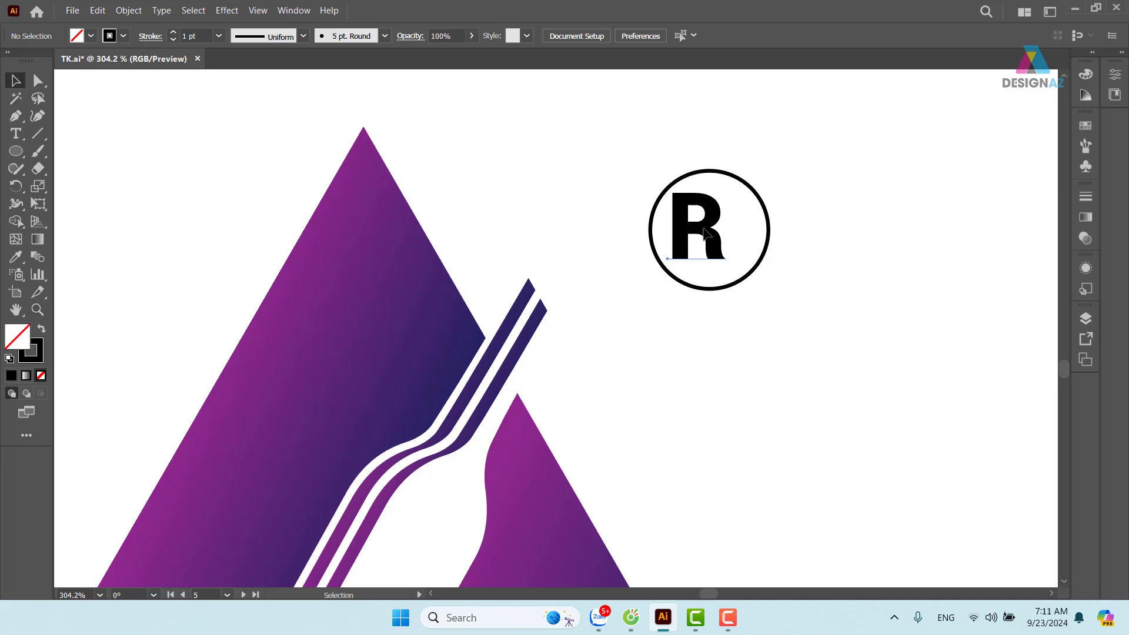
left_click(704, 233)
left_click(769, 229, "shift")
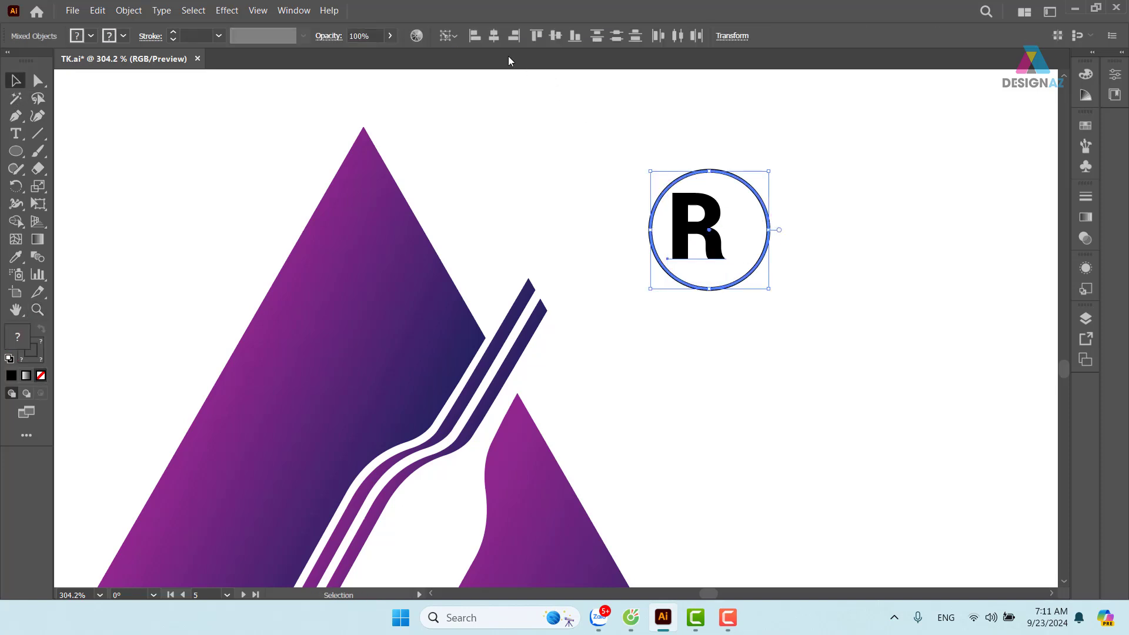
left_click(494, 36)
left_click(555, 36)
left_click(810, 159)
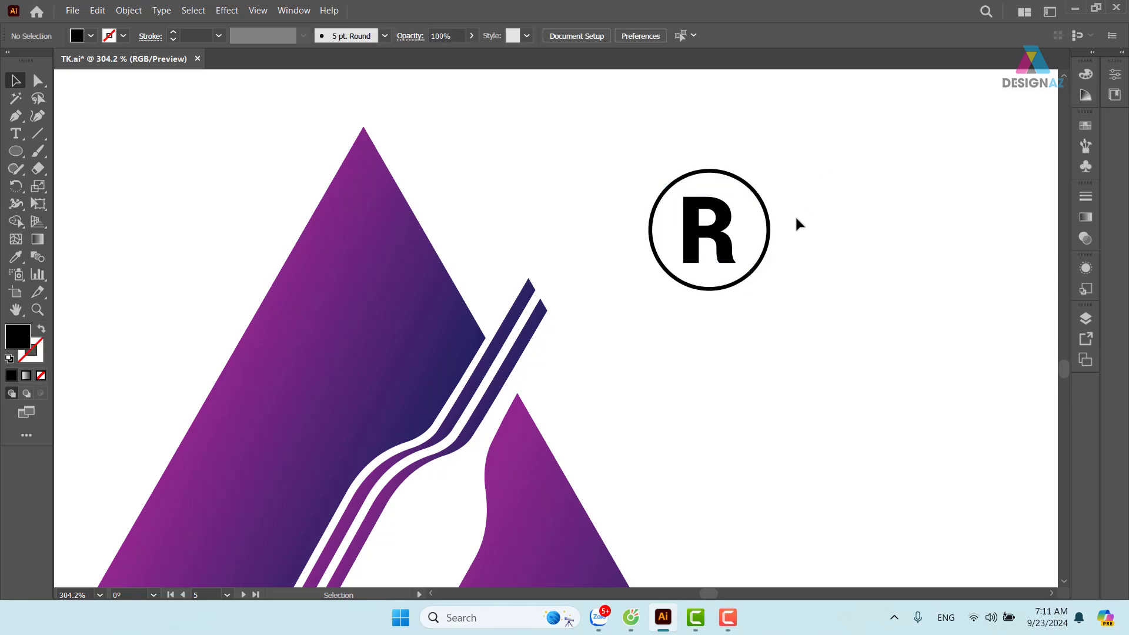
Step: Set the ring's stroke weight to 2 pt
left_click(769, 230)
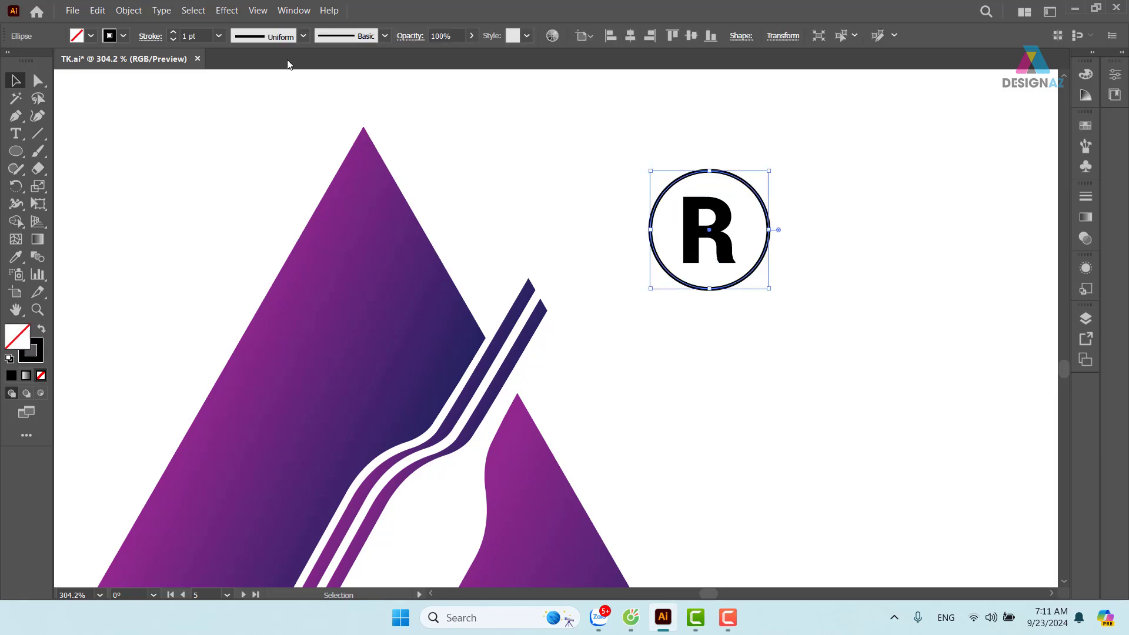
left_click(218, 35)
left_click(236, 116)
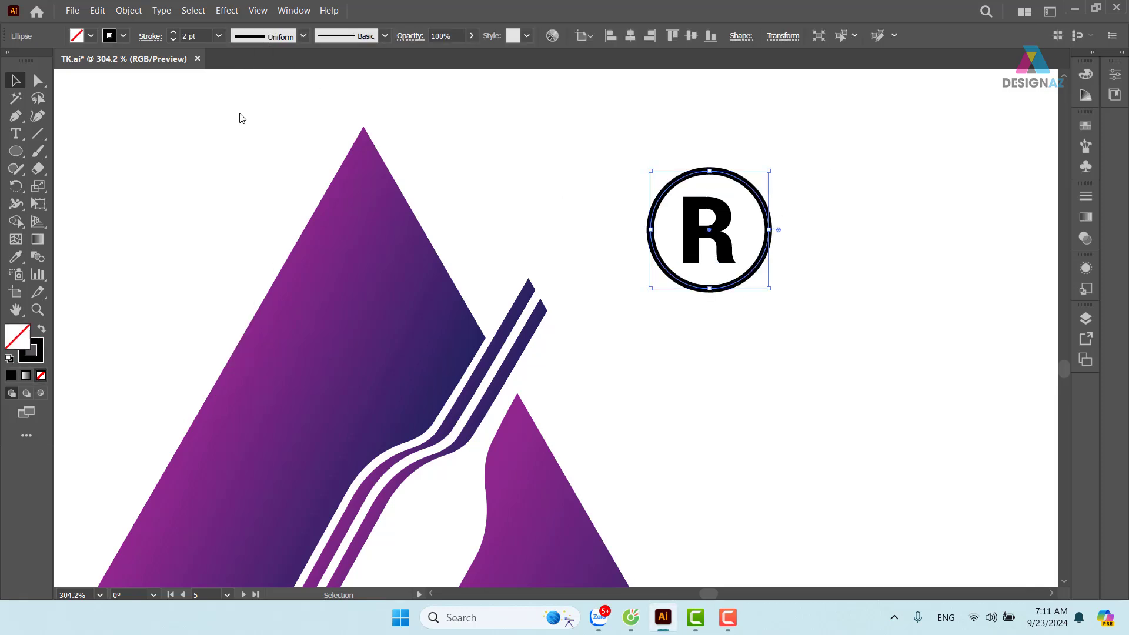
left_click(845, 172)
Step: Shrink the R and ring together and place them beside the triangle's top right
left_click(729, 238)
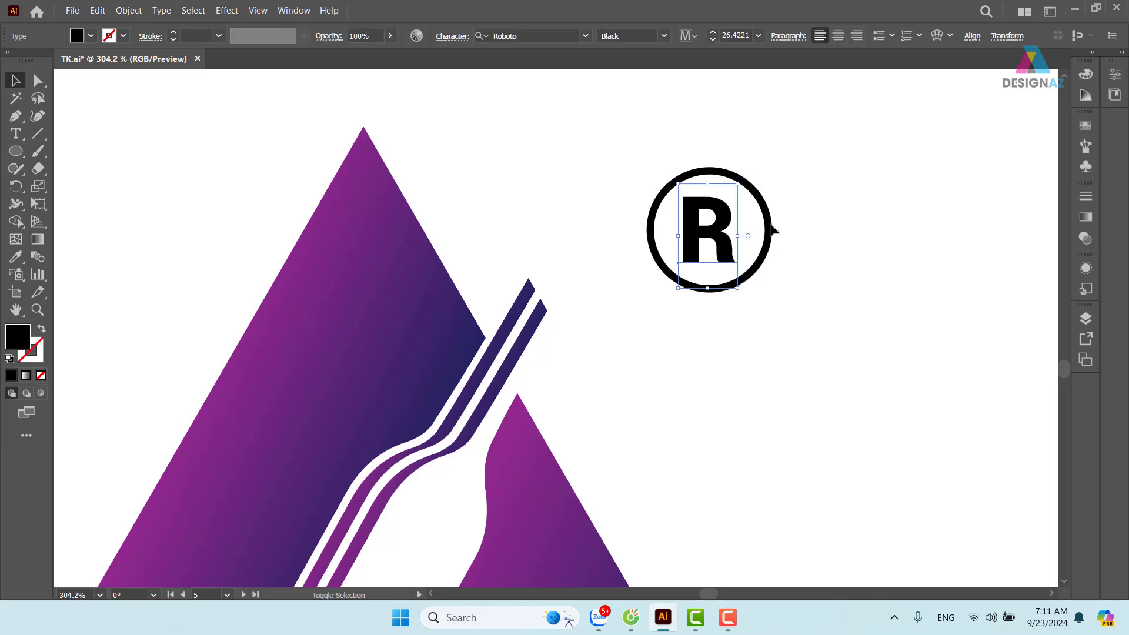
left_click(768, 229, "shift")
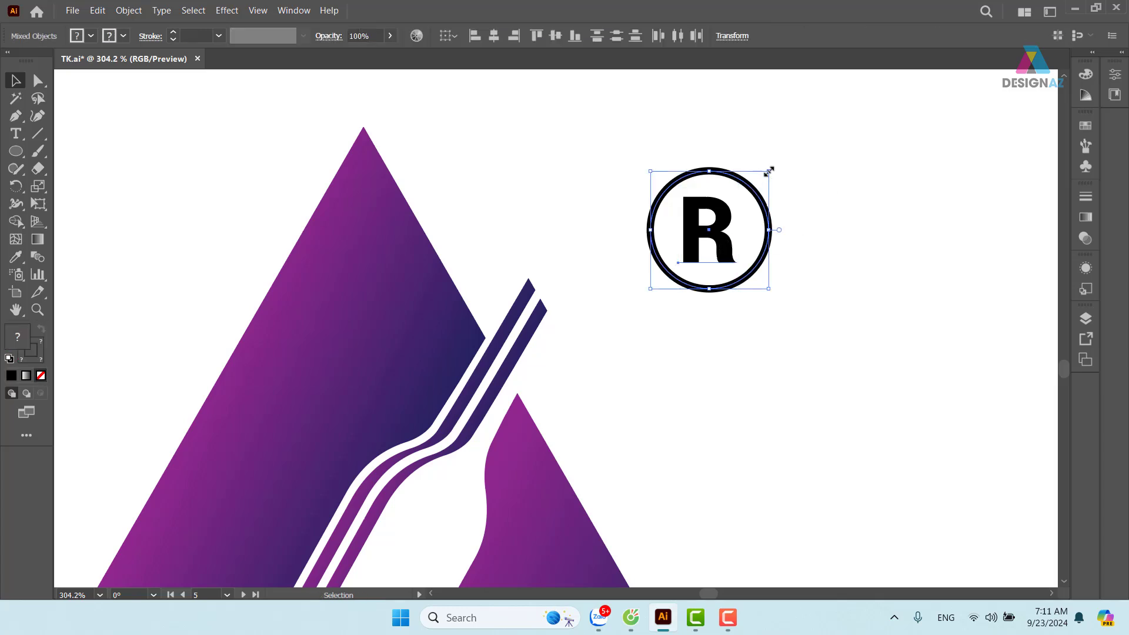
left_click_drag(768, 171, 735, 192)
left_click_drag(685, 244, 590, 235)
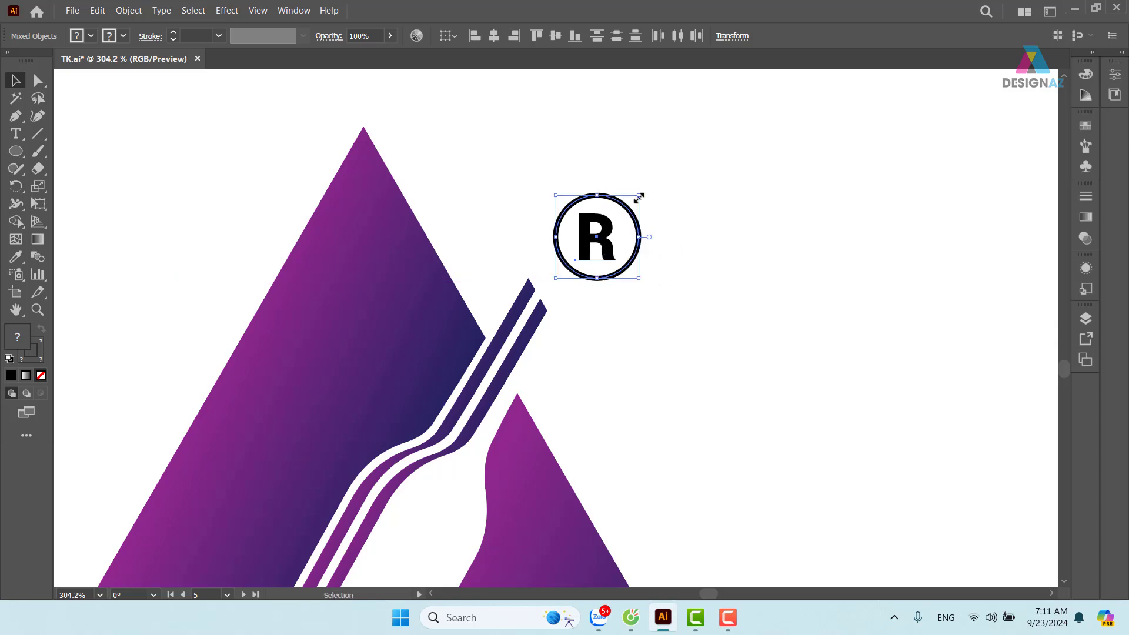
left_click_drag(639, 198, 624, 206)
left_click_drag(591, 243, 591, 243)
left_click(687, 239)
left_click_drag(687, 239, 758, 211)
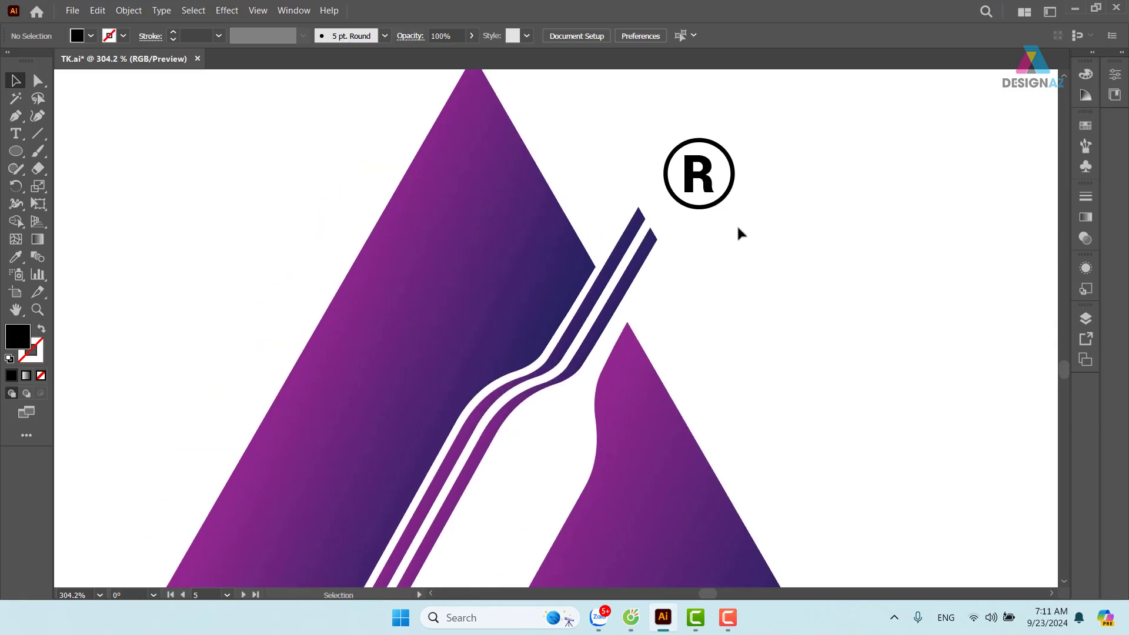
Step: Give the ring a purple stroke sampled from the triangle, keeping its inside unfilled
left_click(722, 205)
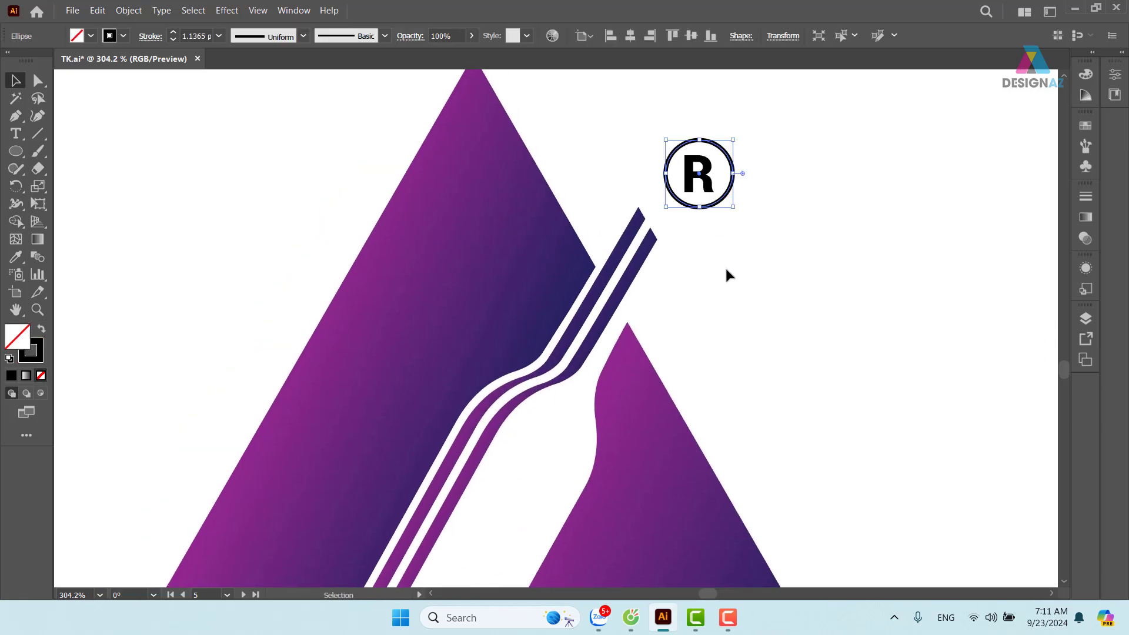
key("i")
left_click(367, 307)
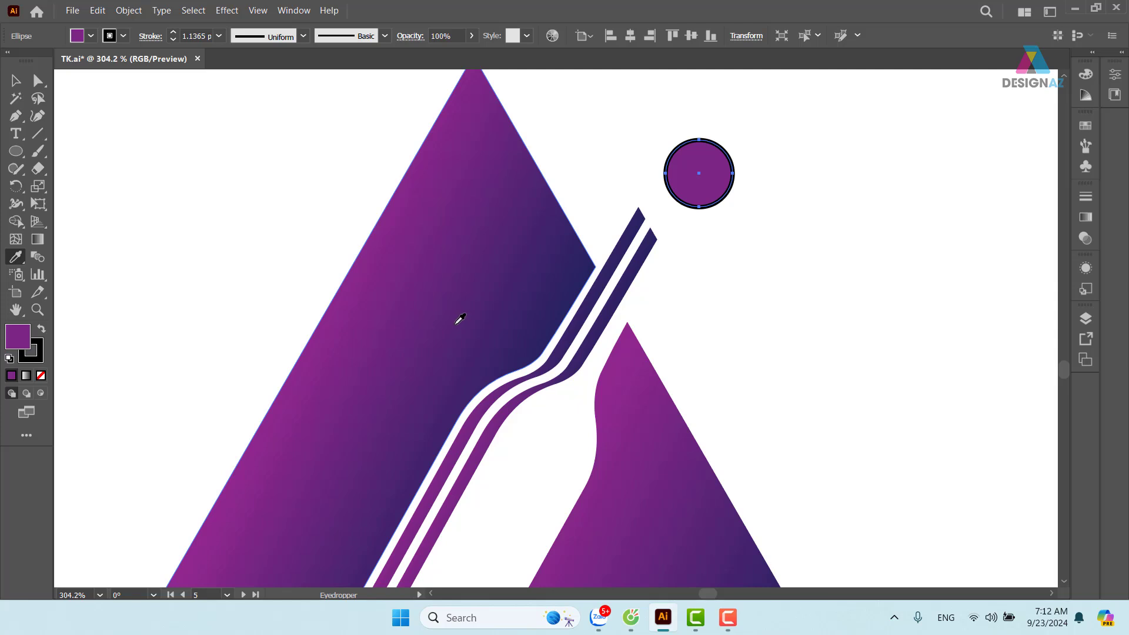
key("ctrl+z")
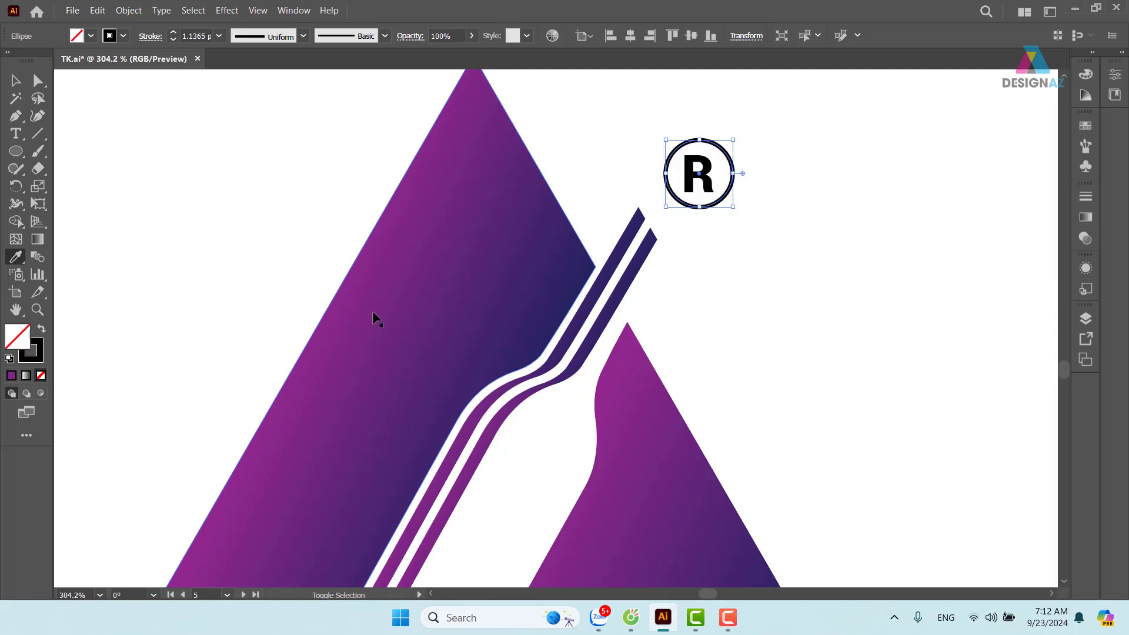
left_click(388, 304)
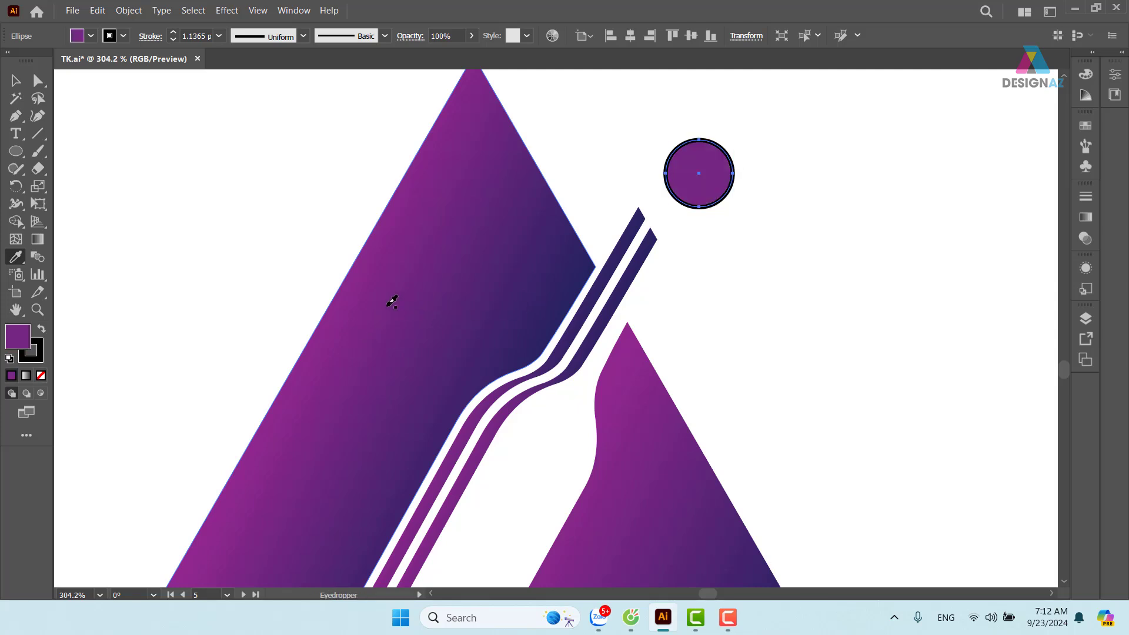
key("ctrl+z")
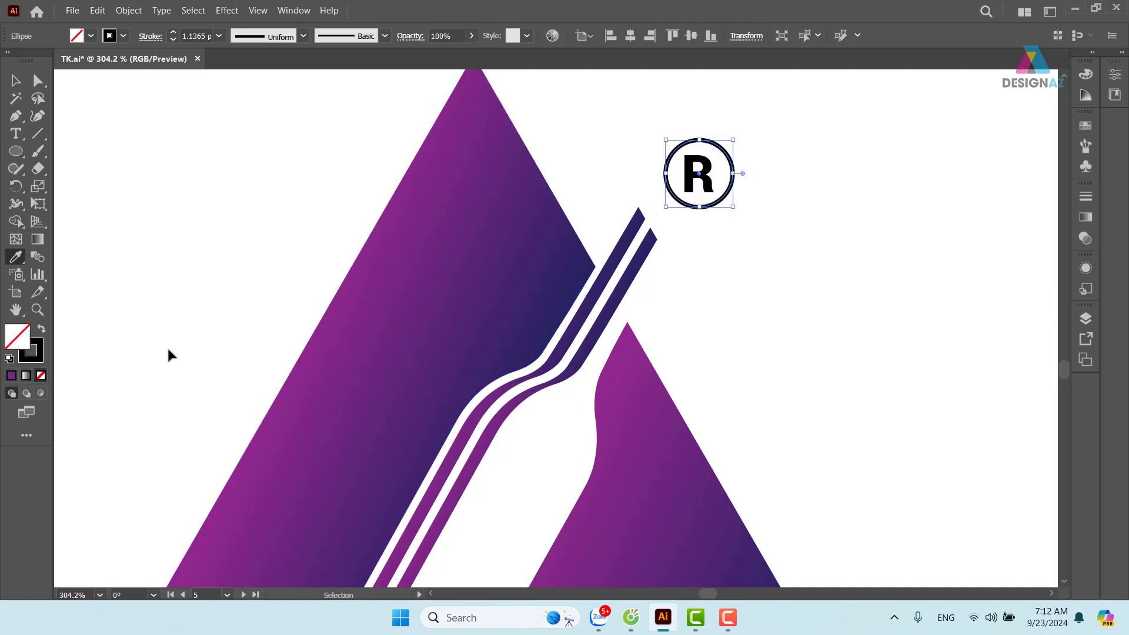
key("x")
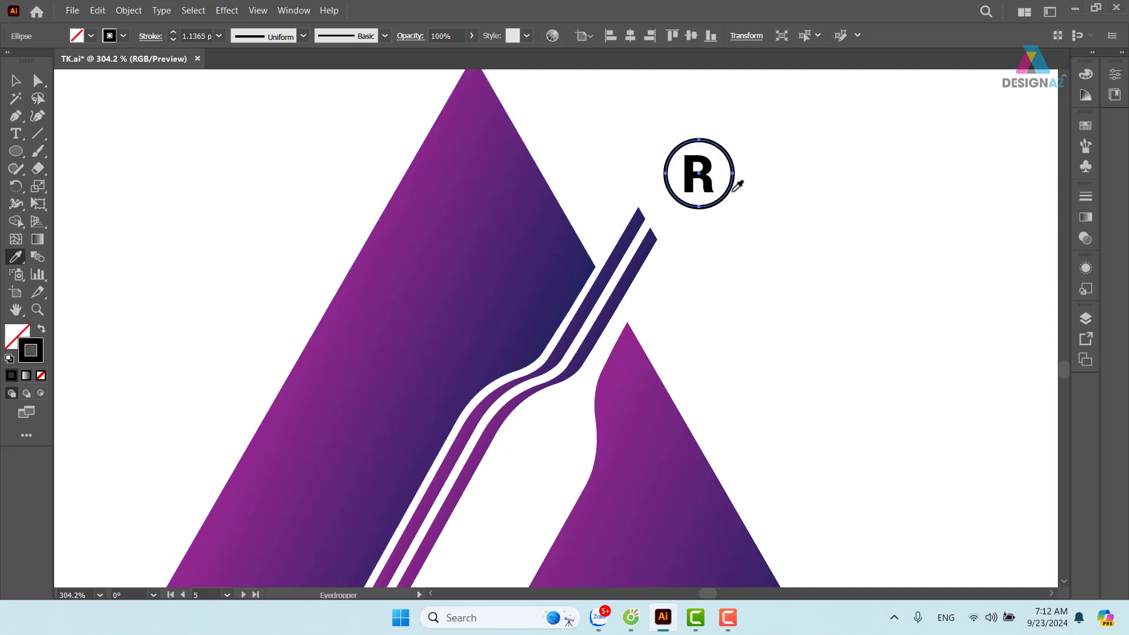
left_click(374, 271)
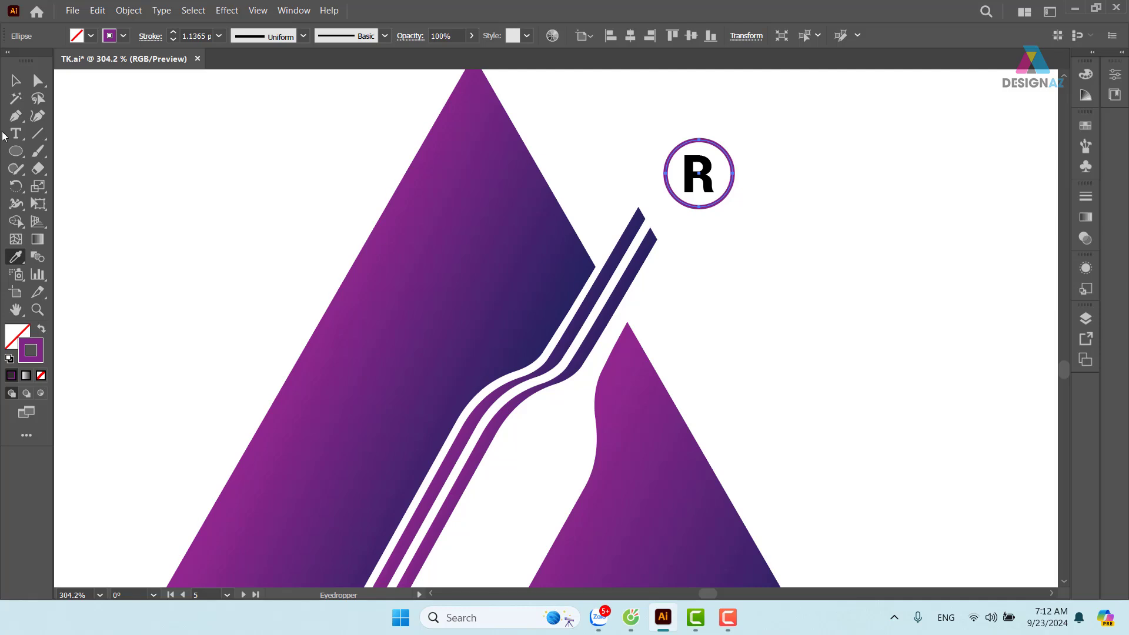
left_click(16, 80)
left_click(738, 212)
Step: Fill the R with the triangle's purple, with no outline
left_click(696, 173)
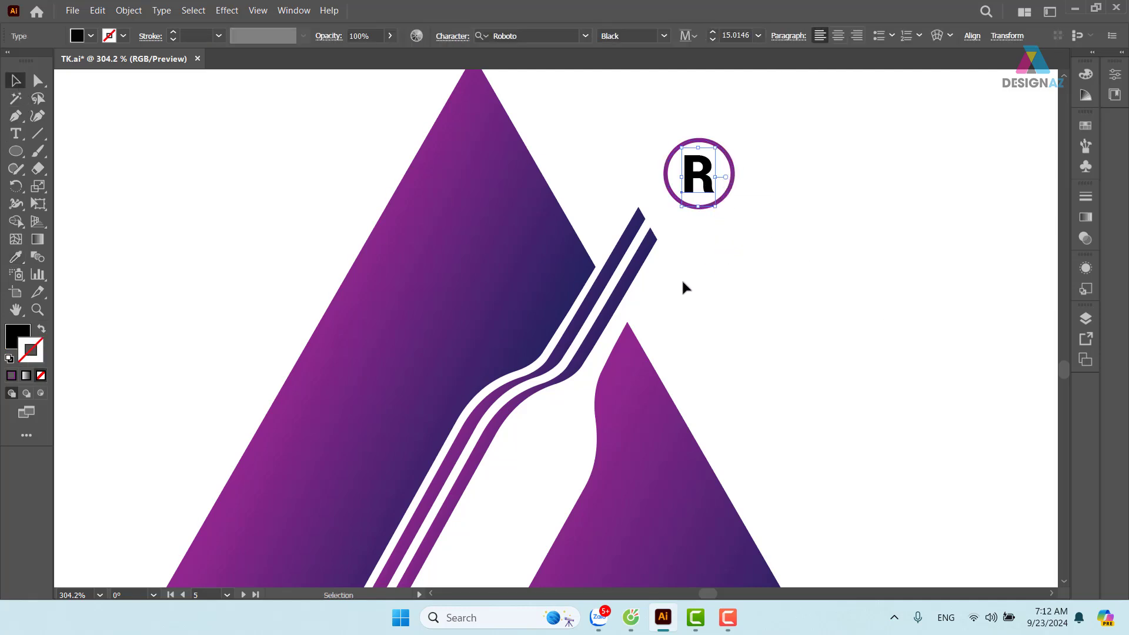
key("i")
left_click(347, 354)
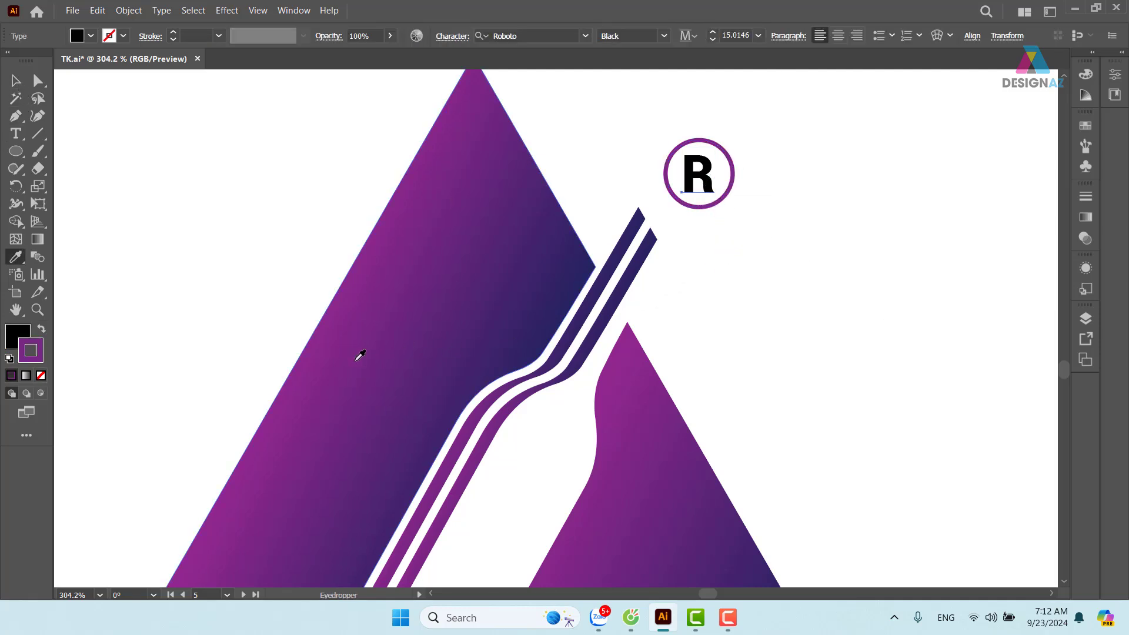
left_click(508, 351)
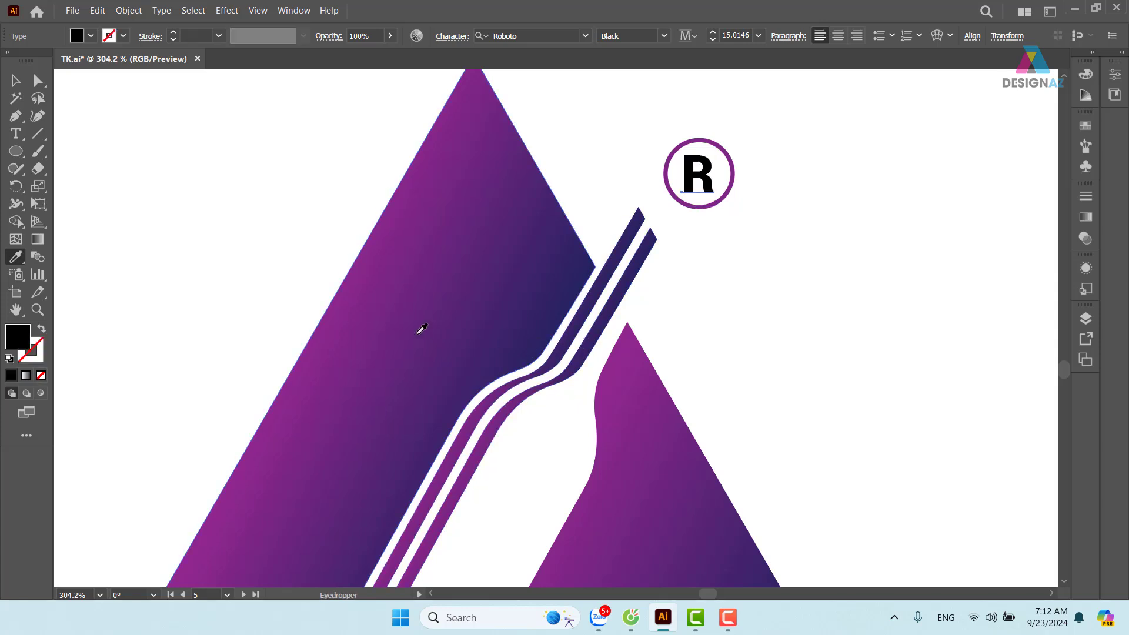
left_click(386, 310)
left_click(16, 80)
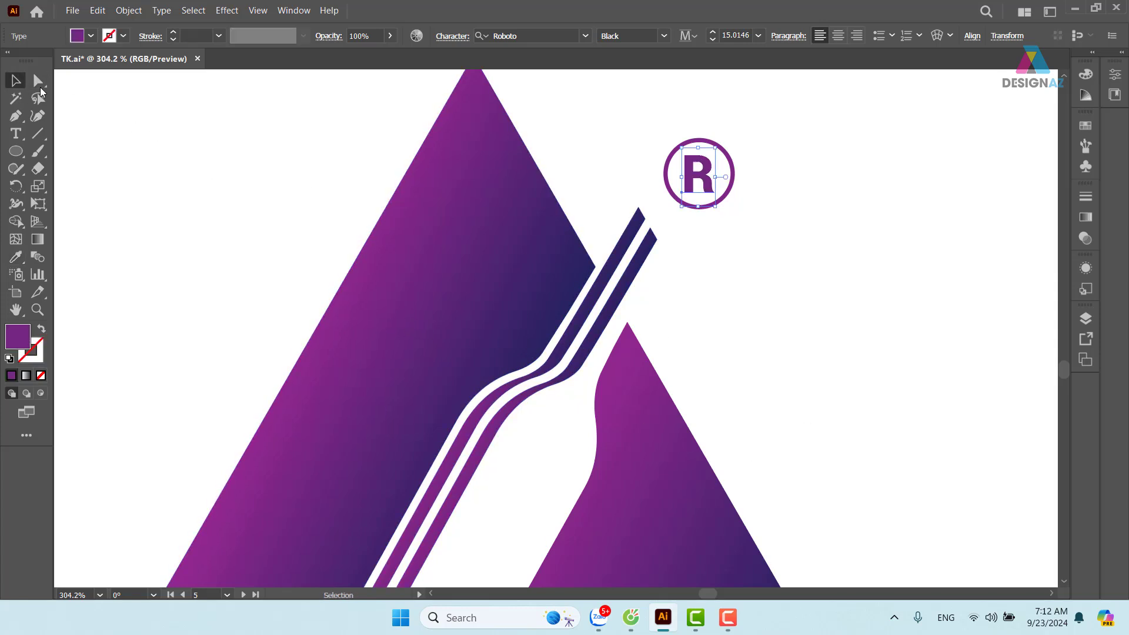
Step: Zoom out and back in to check the all-purple ® mark beside the logo
key("ctrl+minus")
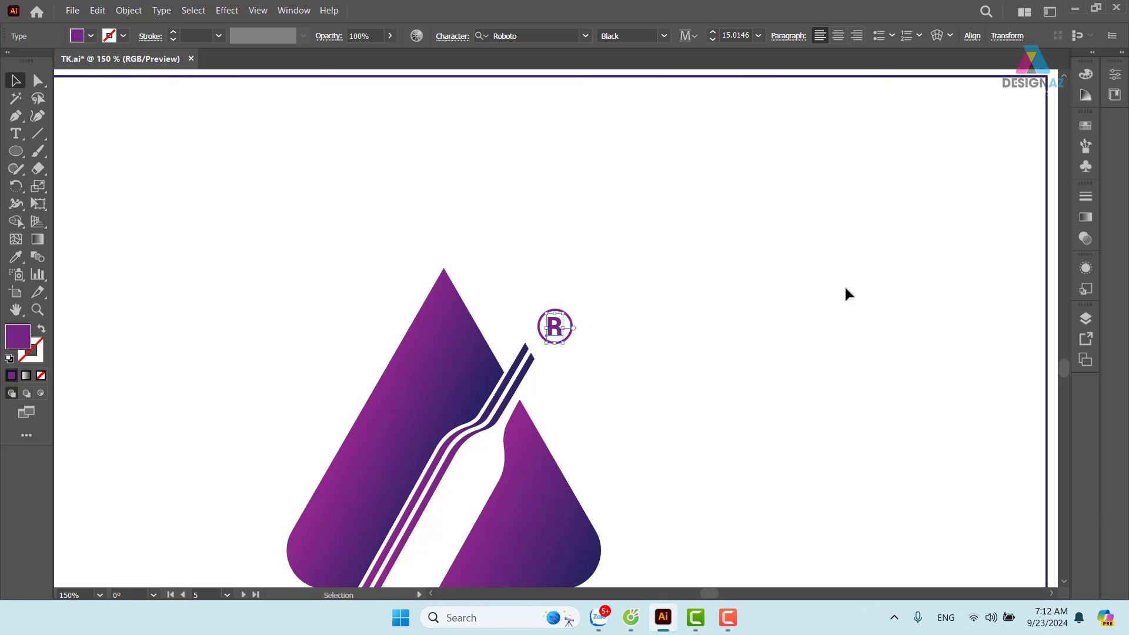
mouse_move(721, 363)
left_mouse_down()
mouse_move(768, 245)
mouse_move(779, 292)
left_mouse_up()
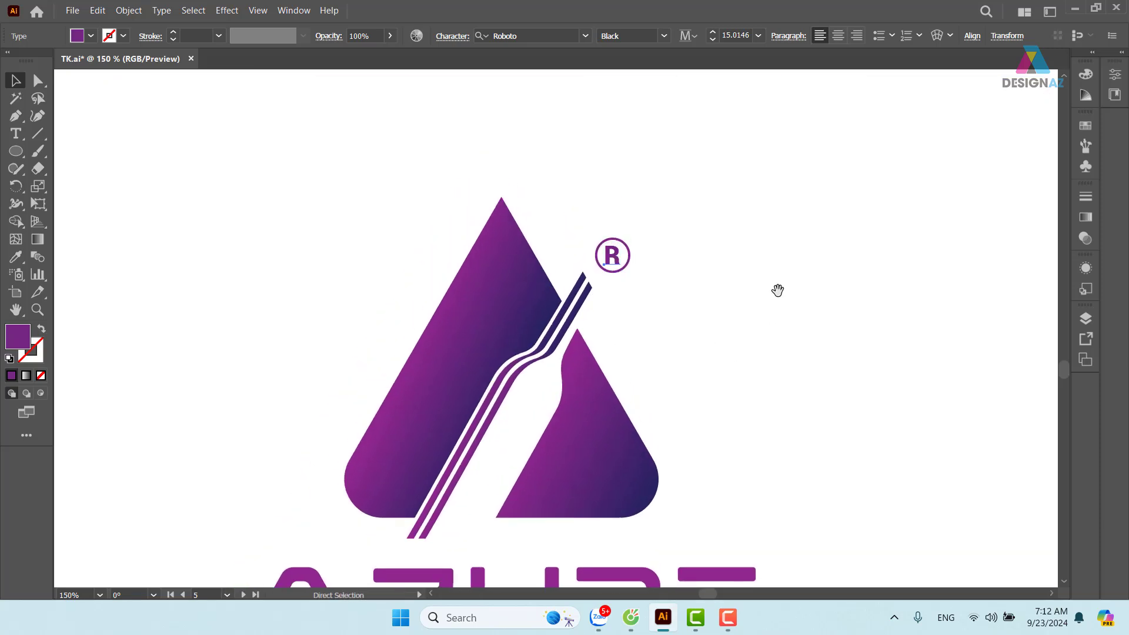
key("ctrl+plus")
left_click_drag(653, 289, 670, 241)
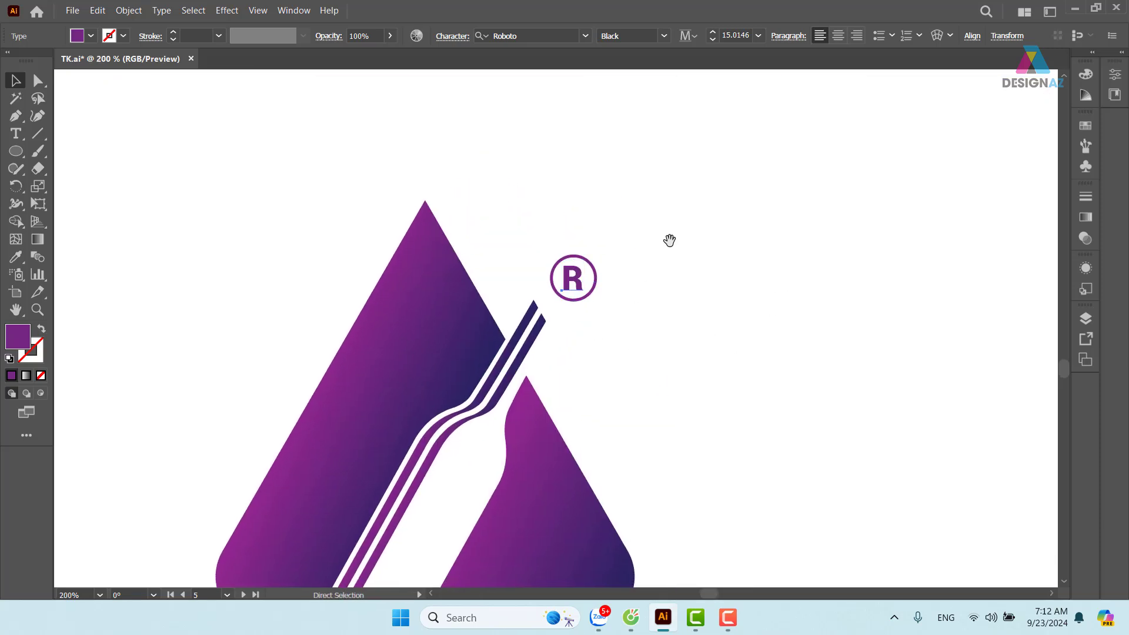
key("ctrl+plus")
key("ctrl+shift+a")
left_click_drag(615, 303, 660, 252)
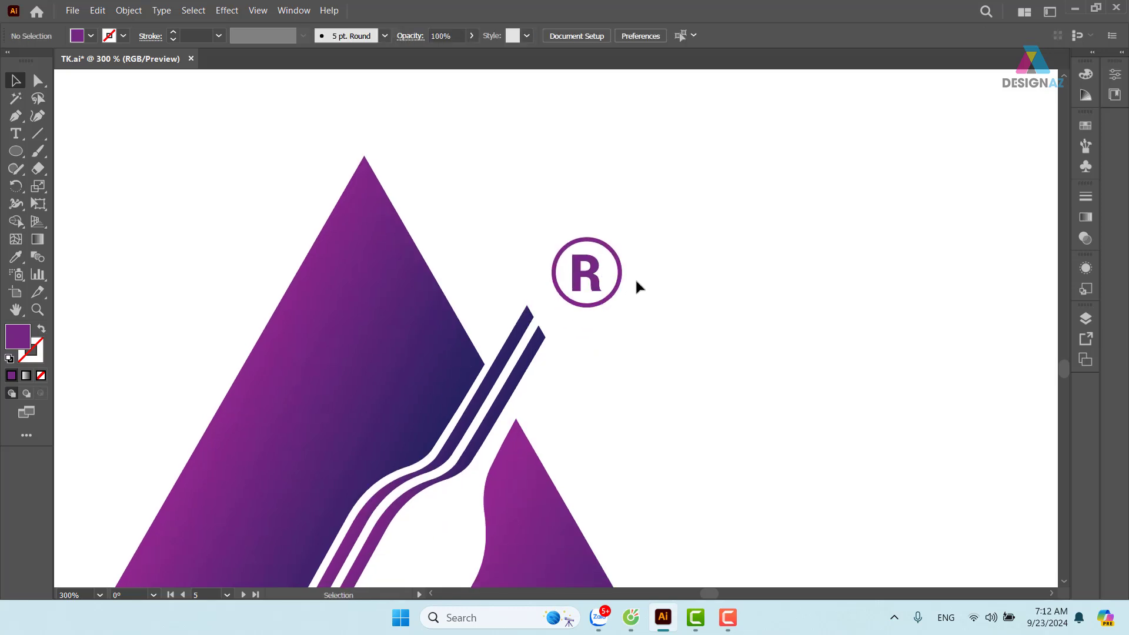
Step: Delete the purple ring and the purple R
left_click(620, 284)
key("Delete")
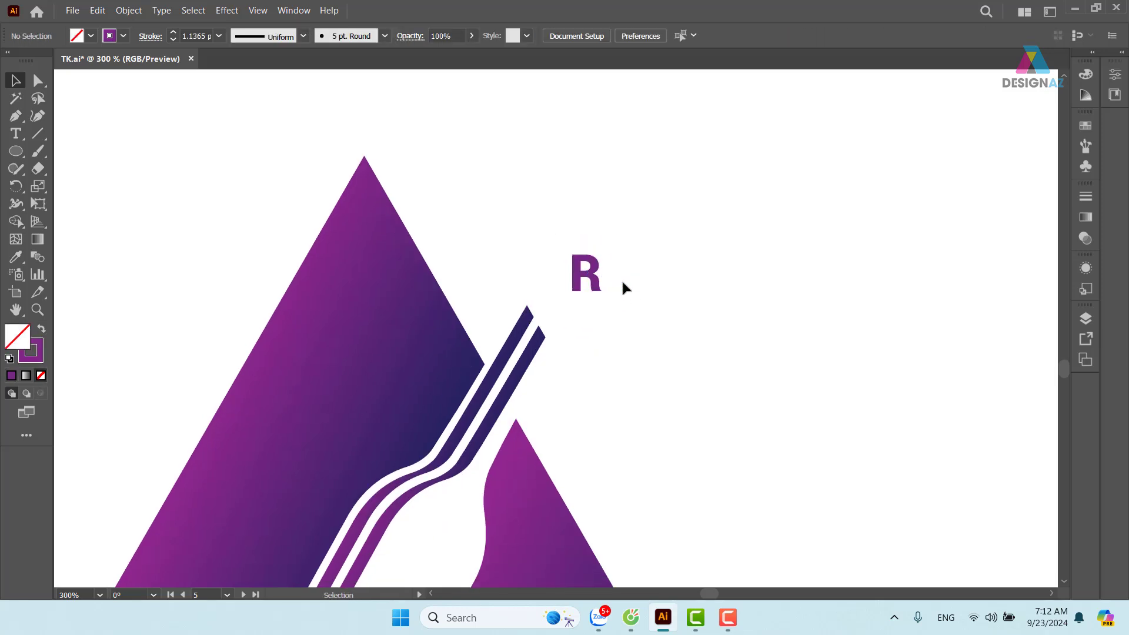
left_click(599, 285)
key("Delete")
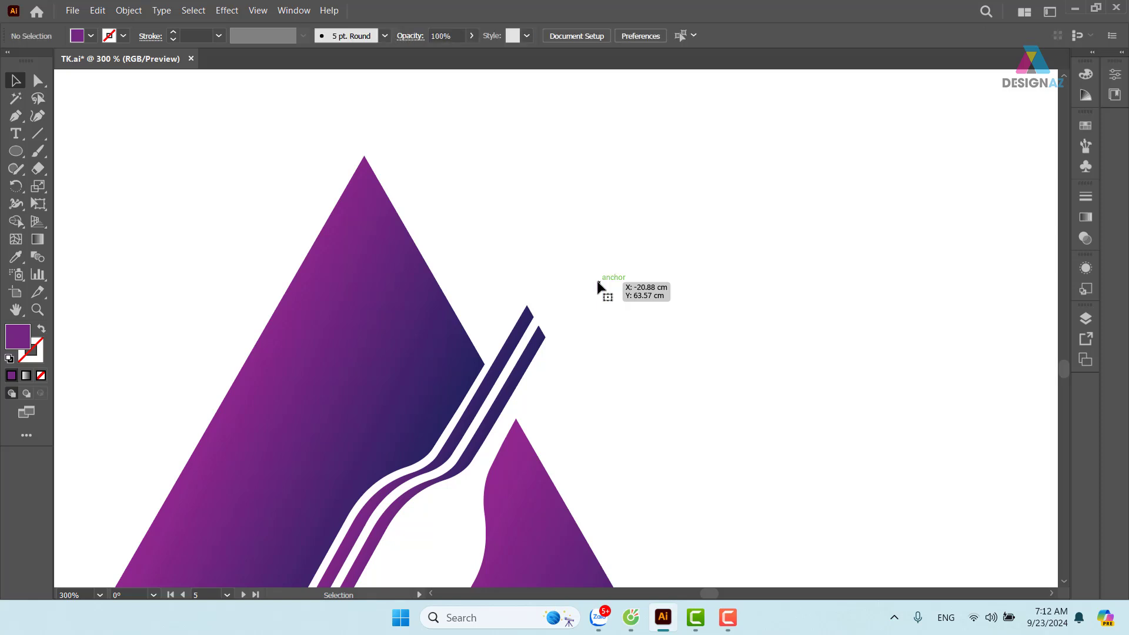
Step: Type a new black R beside the triangle and nudge it into place
left_click(15, 134)
left_click(628, 278)
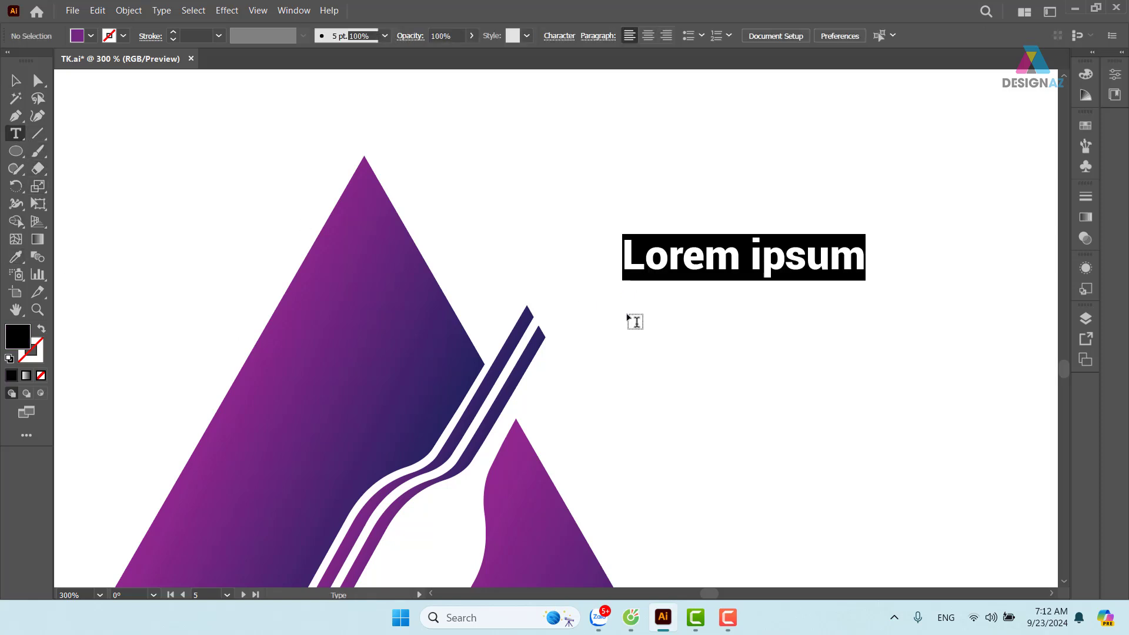
type("R")
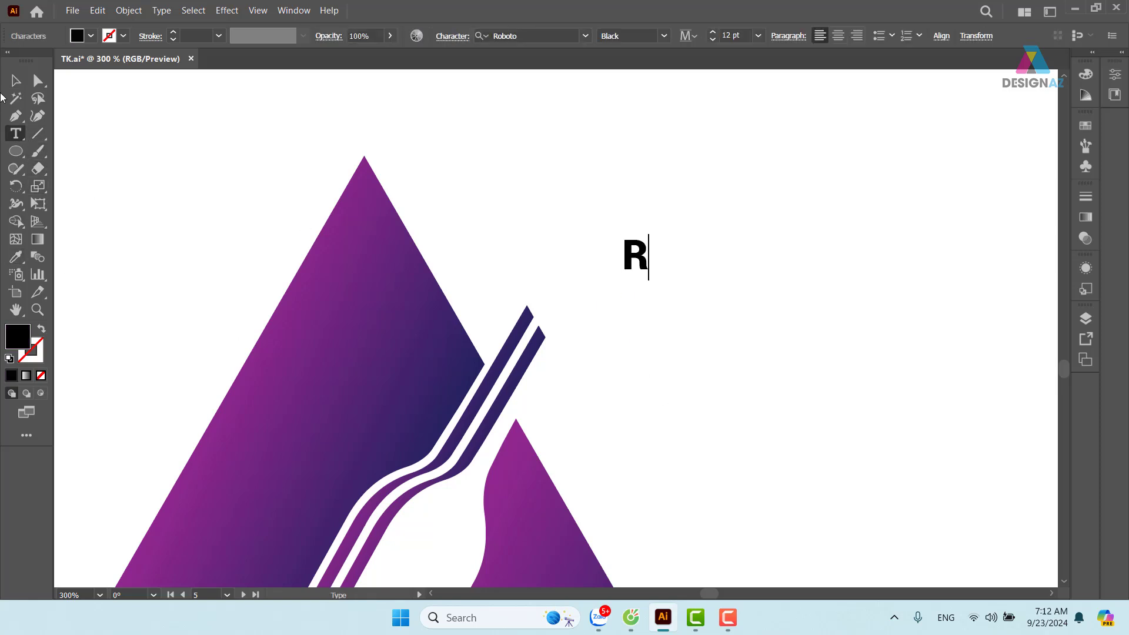
left_click(15, 80)
left_click_drag(639, 264, 634, 272)
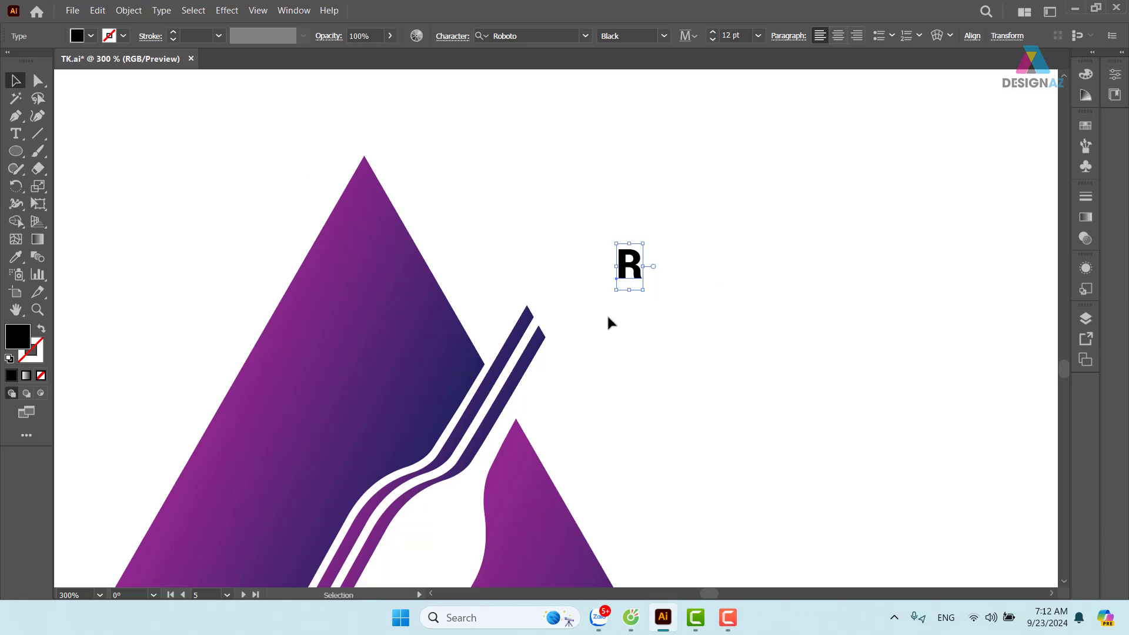
left_click(162, 11)
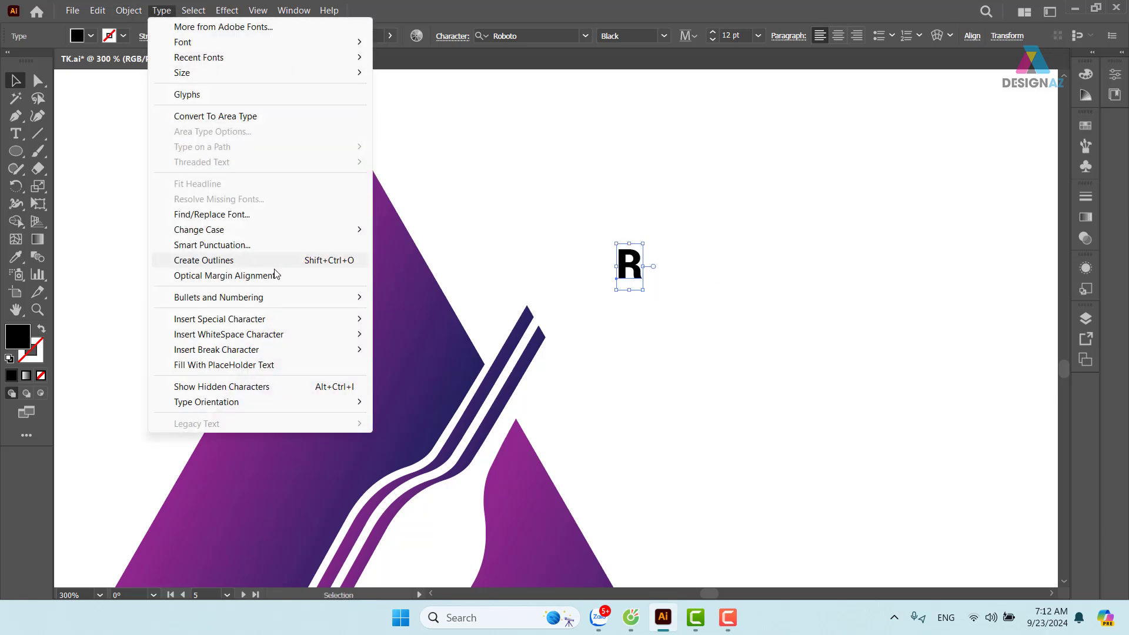
mouse_move(220, 319)
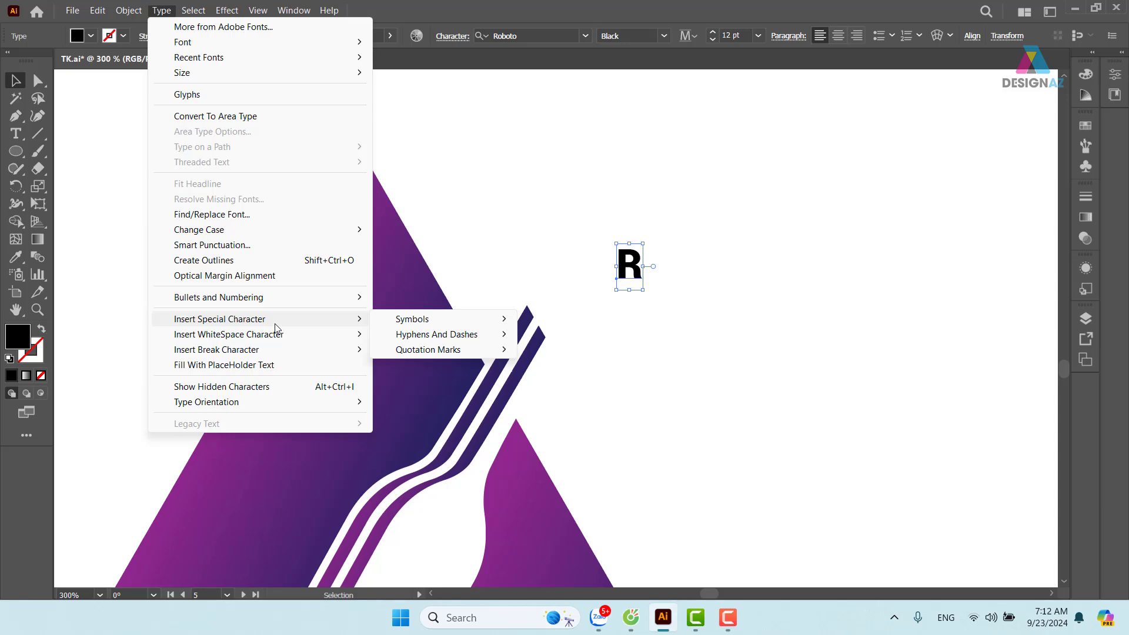
mouse_move(411, 320)
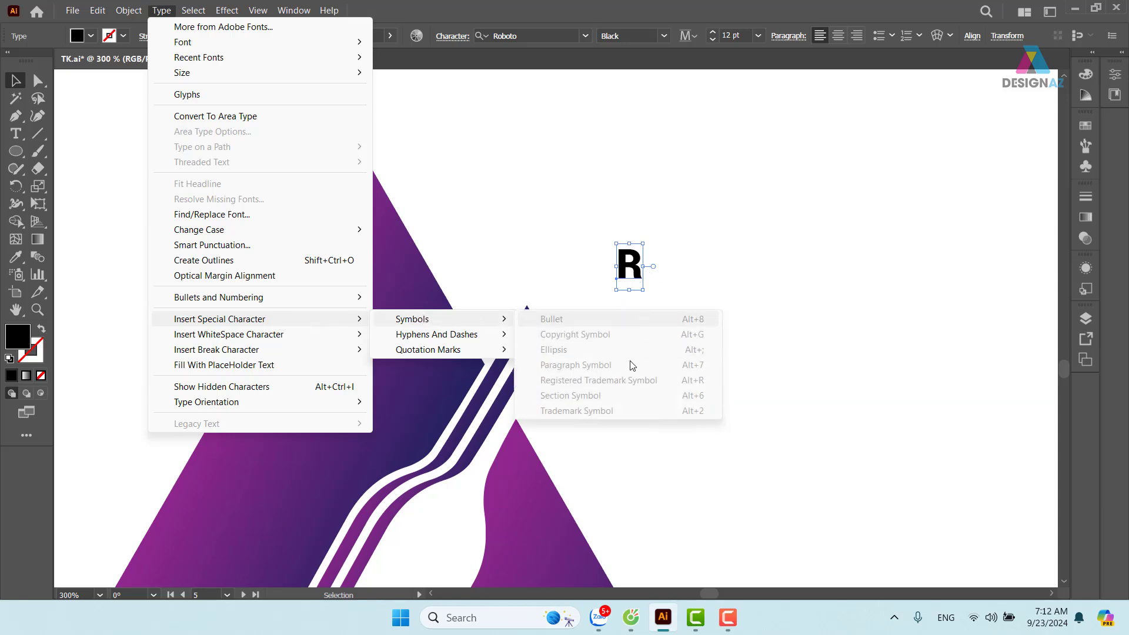
Step: Replace the R with the Registered Trademark Symbol from Insert Special Character > Symbols
left_click(635, 270)
double_click(635, 264)
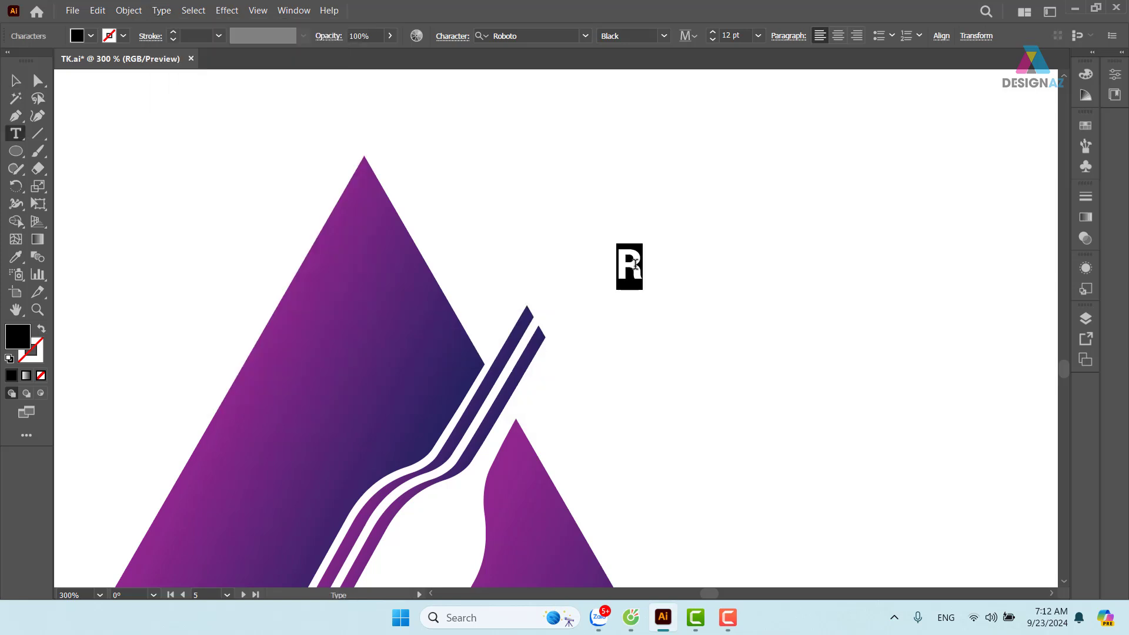
left_click(161, 10)
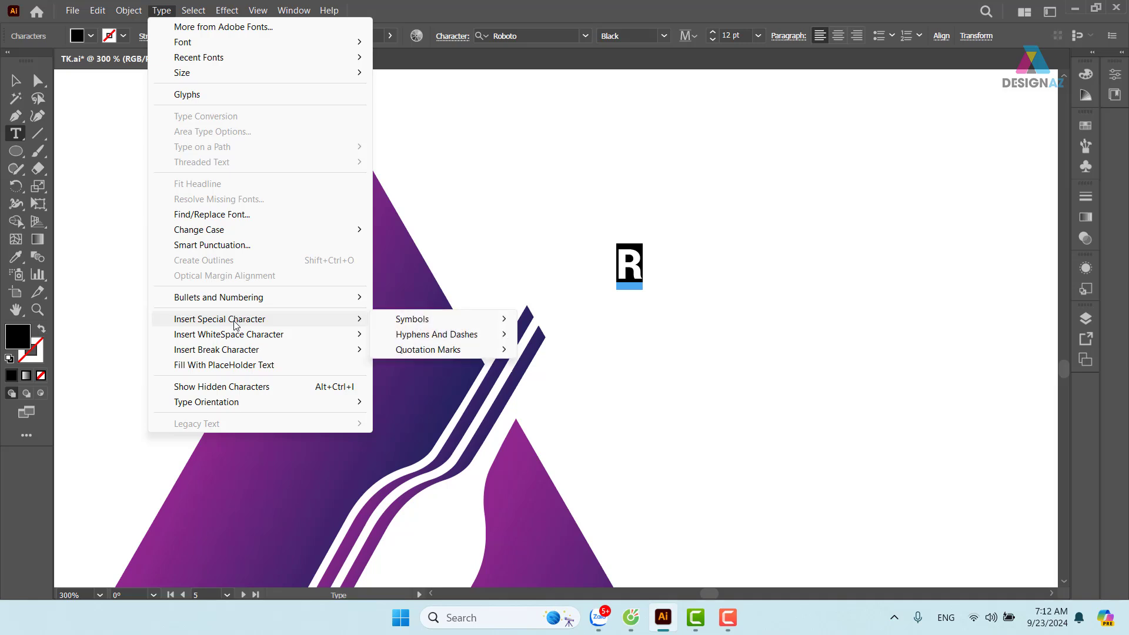
mouse_move(412, 318)
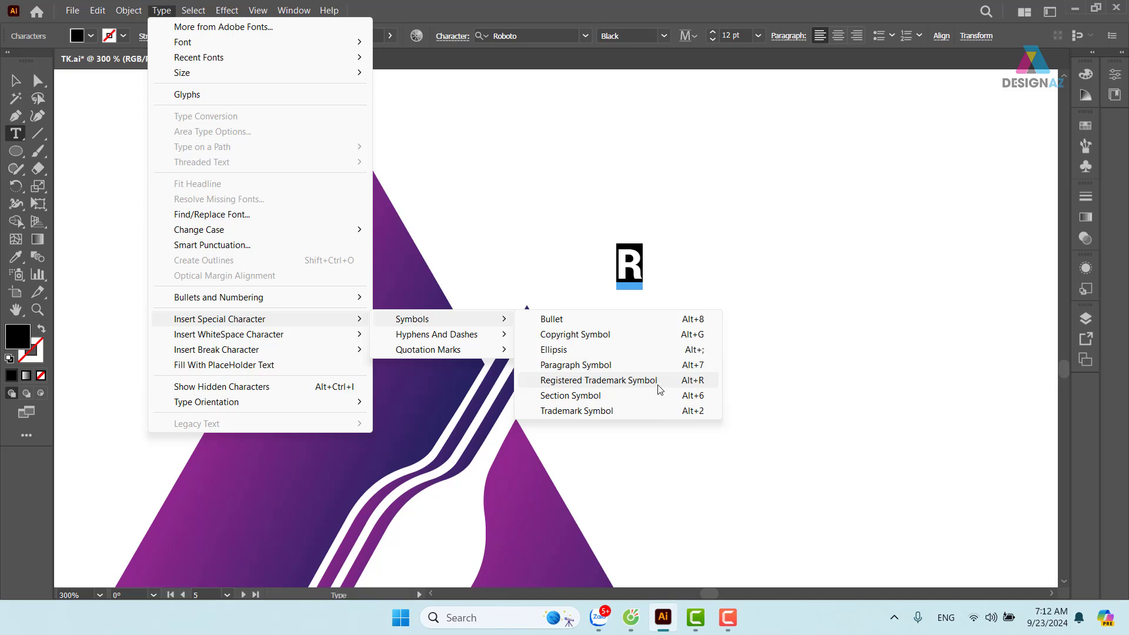
left_click(659, 390)
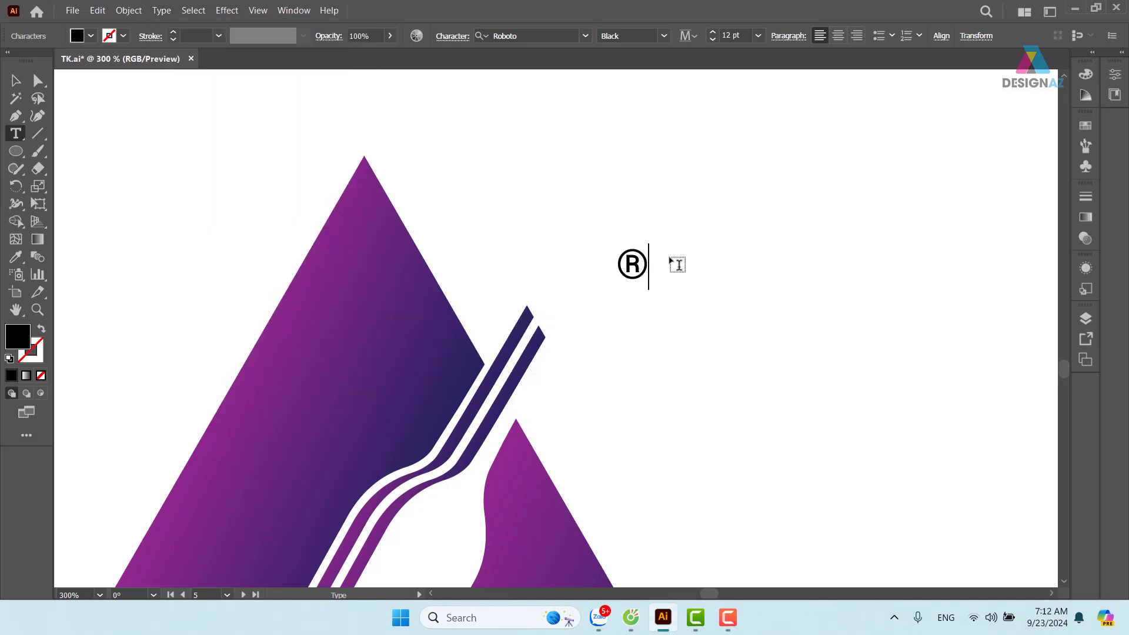
left_click(16, 81)
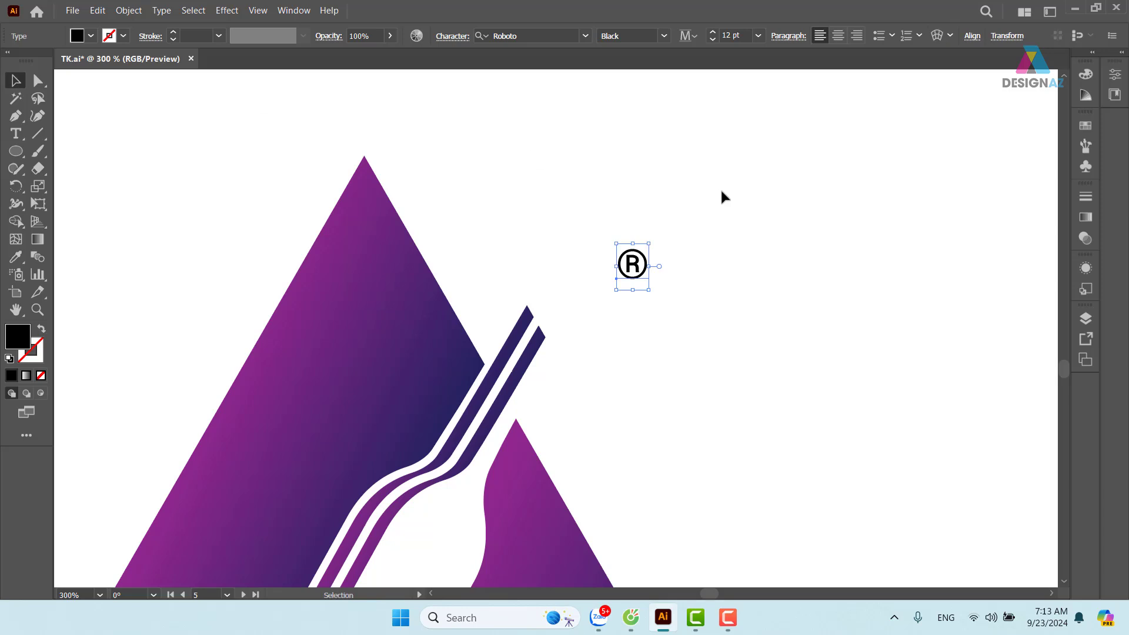
Step: Enlarge the ®, move it above the stripes, and colour it the logo's purple
left_click_drag(648, 242, 748, 184)
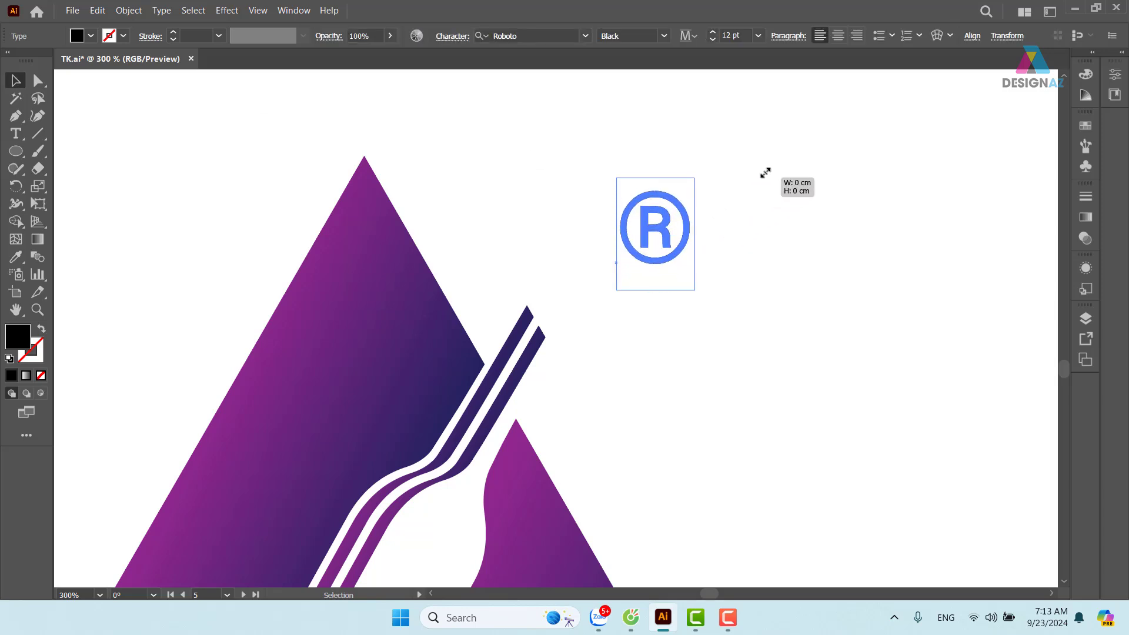
left_click_drag(660, 240, 590, 291)
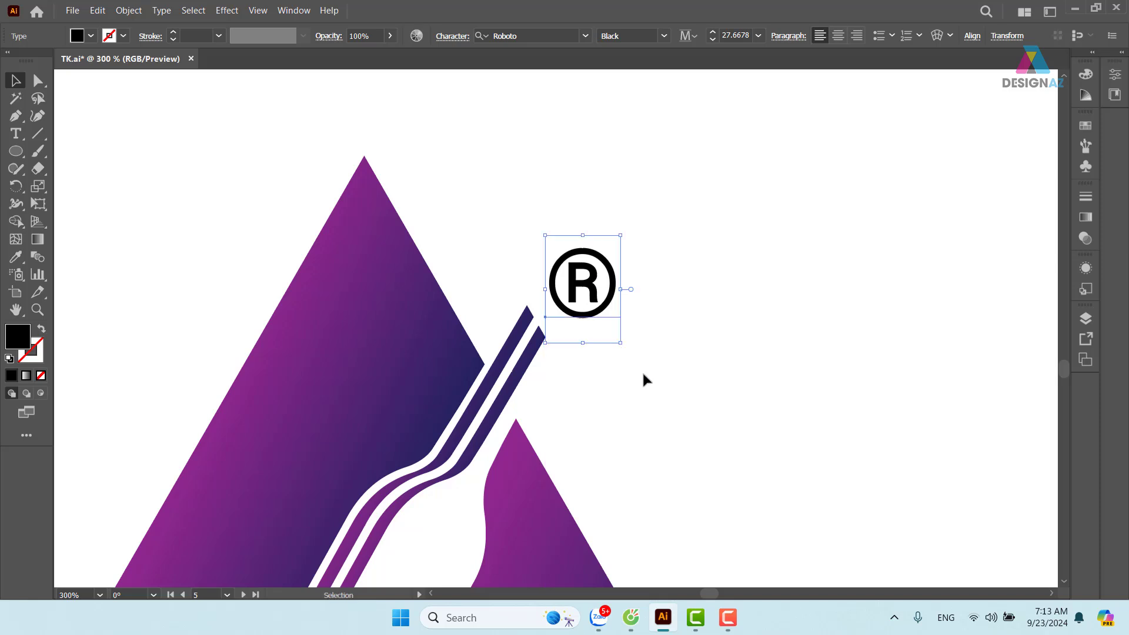
key("i")
left_click(256, 379)
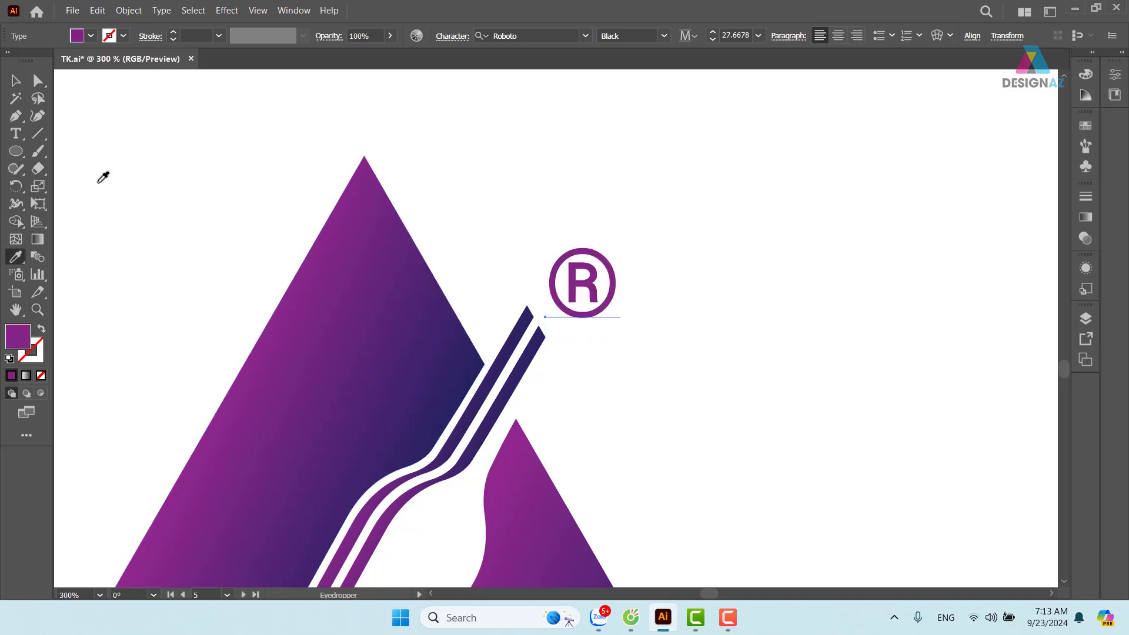
key("v")
left_click(680, 165)
left_click_drag(750, 303, 787, 249)
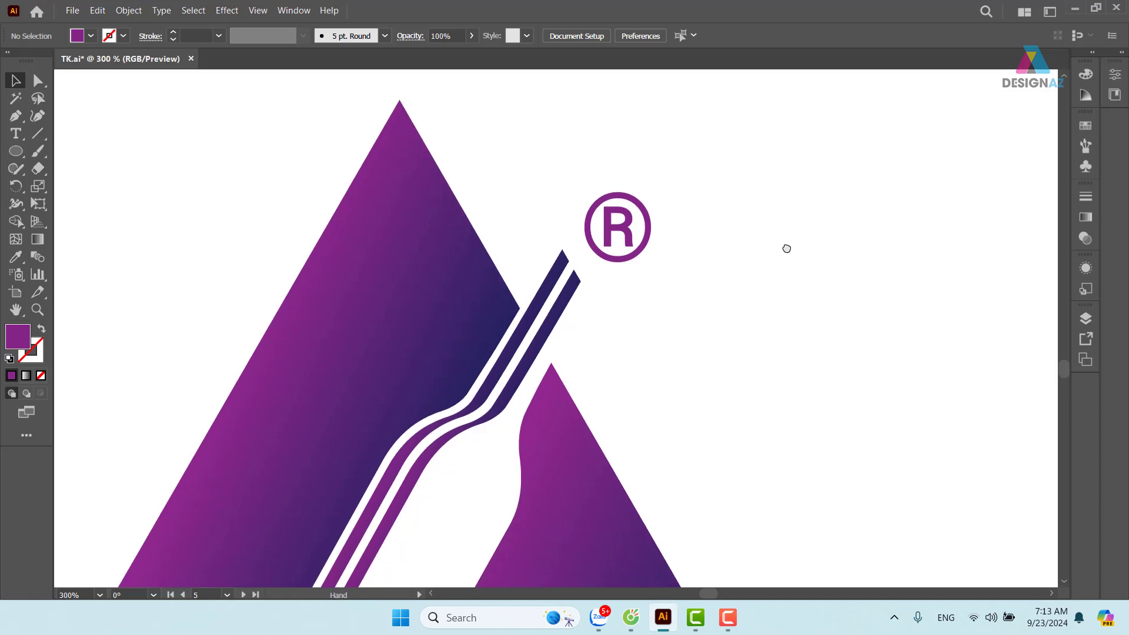
key("ctrl+minus")
key("ctrl+minus")
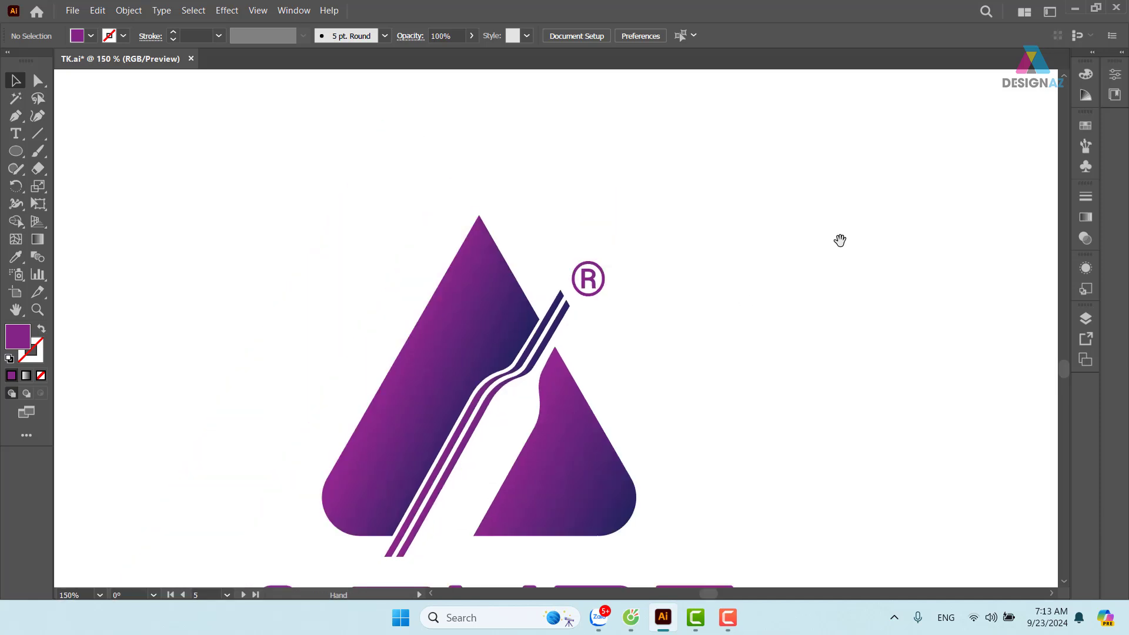
left_click_drag(821, 296, 856, 212)
key("ctrl+minus")
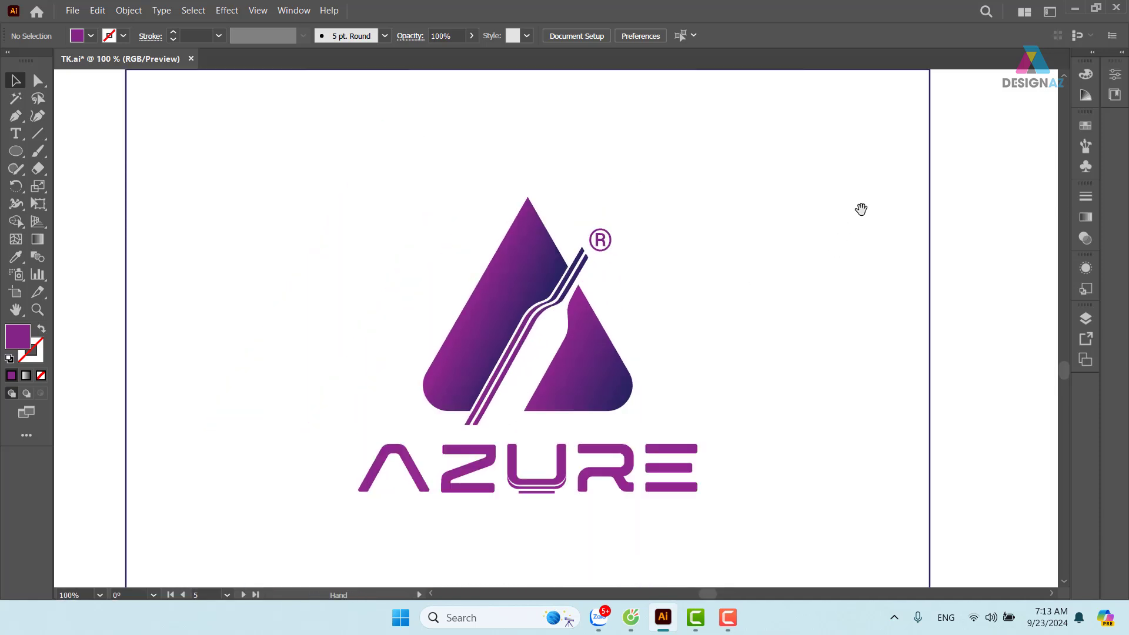
left_click_drag(705, 294, 700, 249)
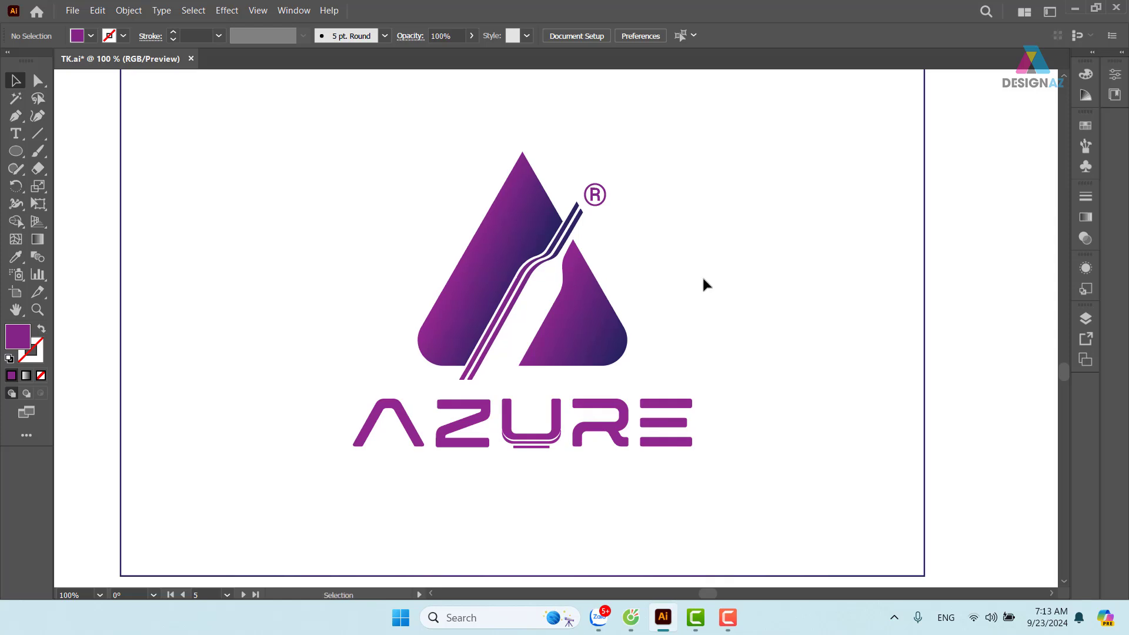